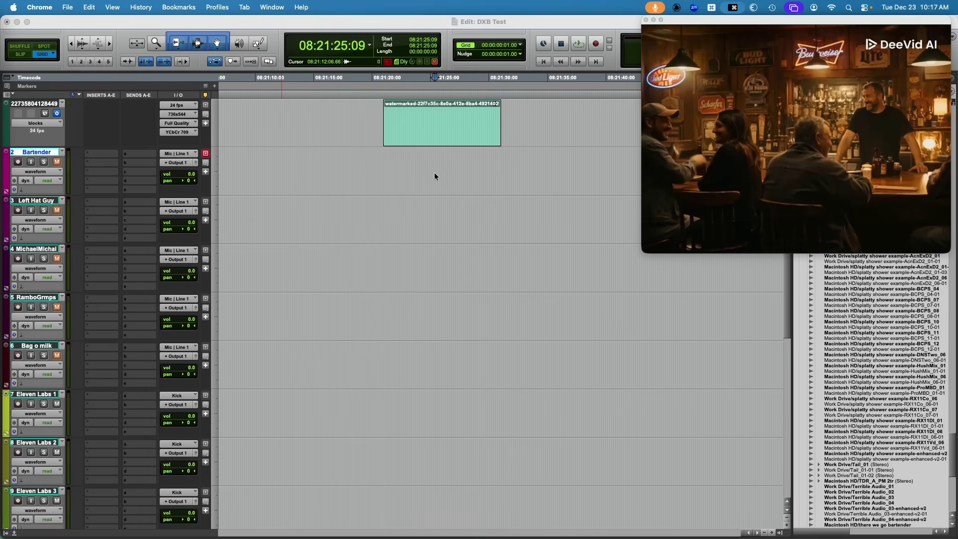
Look over the bar scene video clip and the character and Eleven Labs tracks below it.
click(397, 159)
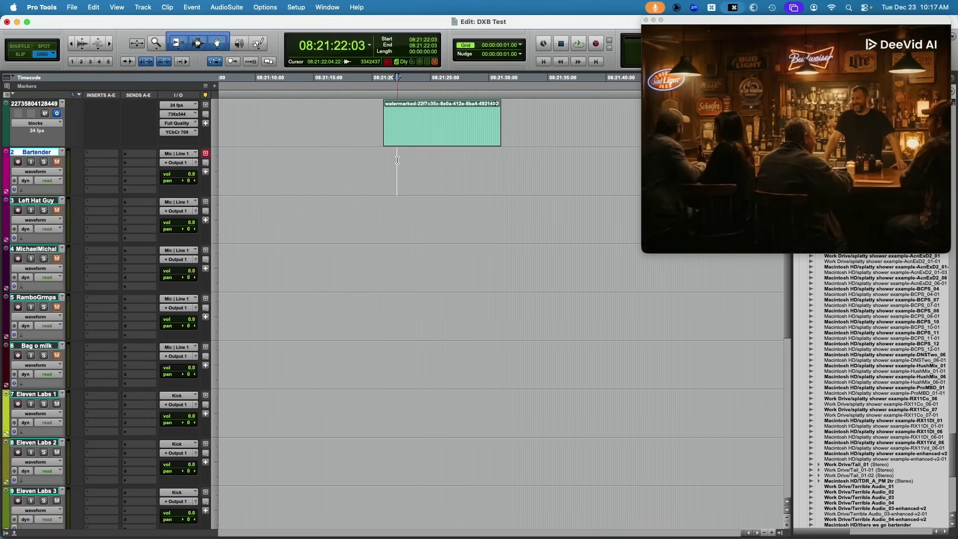
drag(380, 160, 515, 164)
scroll(393, 215, down, 2)
drag(358, 298, 499, 502)
scroll(469, 425, down, 2)
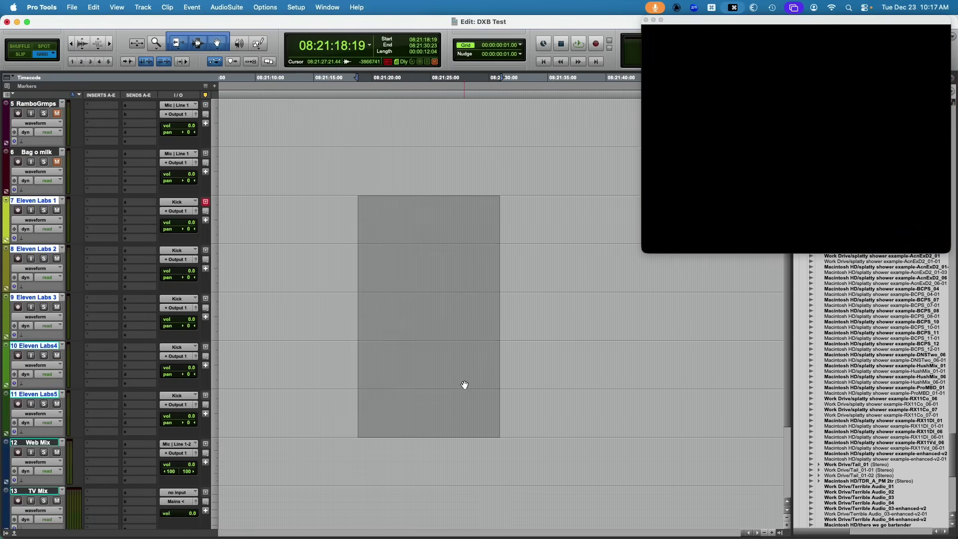
scroll(482, 360, up, 5)
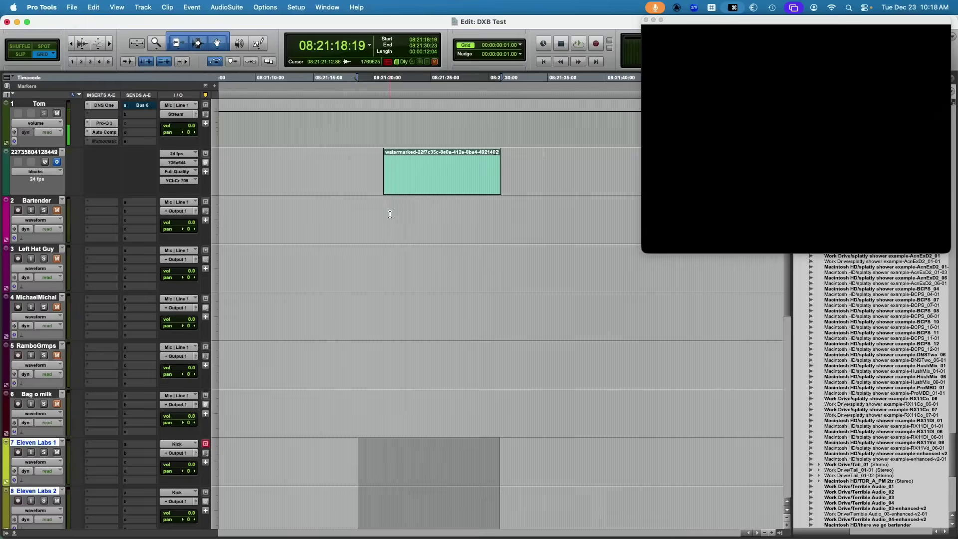
click(436, 214)
key(t)
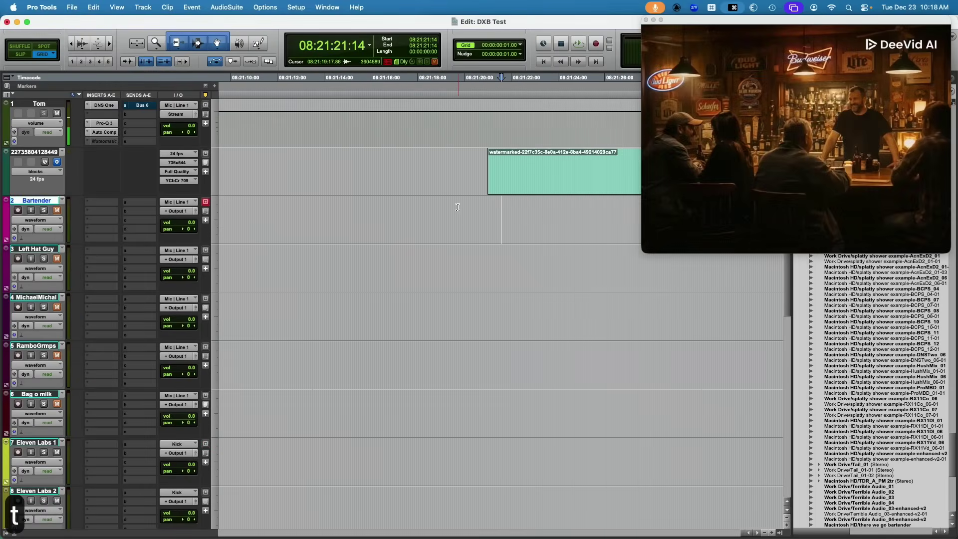
scroll(481, 212, right, 5)
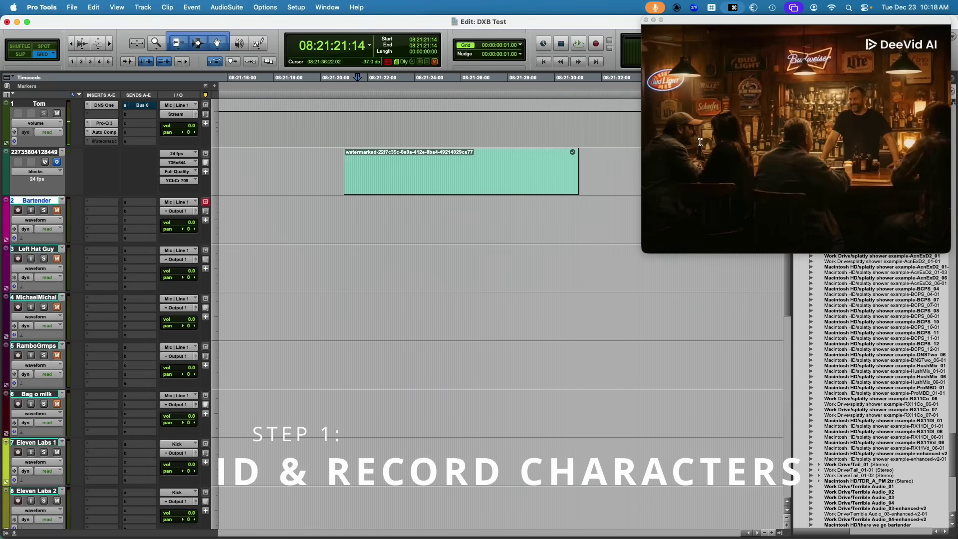
Scrub the bar video from each character's track, Bartender through Bag o milk, to see when each character speaks.
drag(347, 222, 406, 211)
click(370, 219)
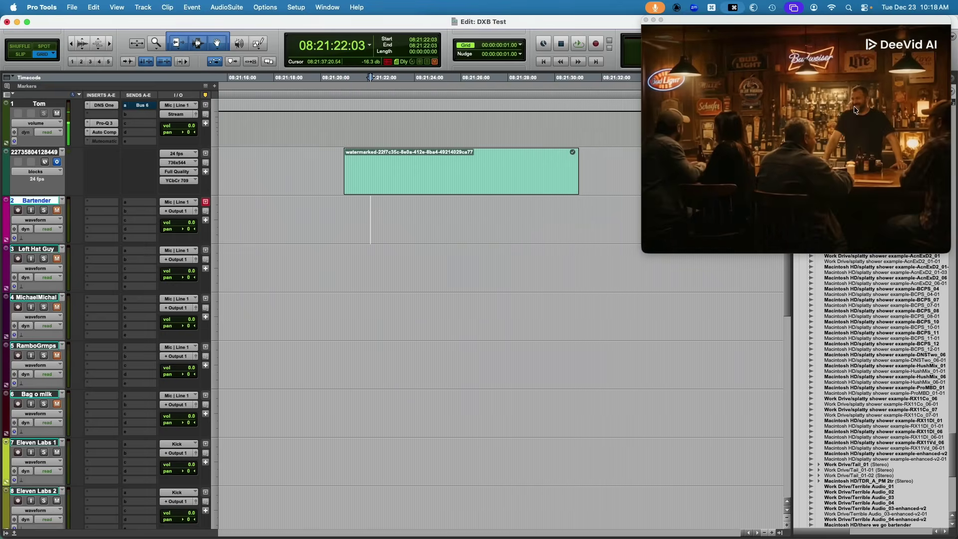
drag(371, 266, 392, 263)
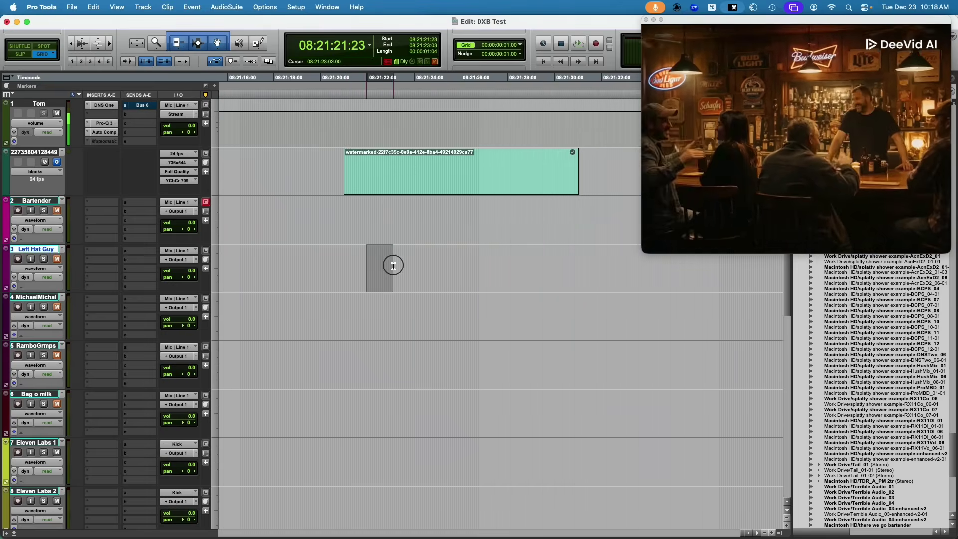
drag(375, 317, 519, 307)
click(520, 309)
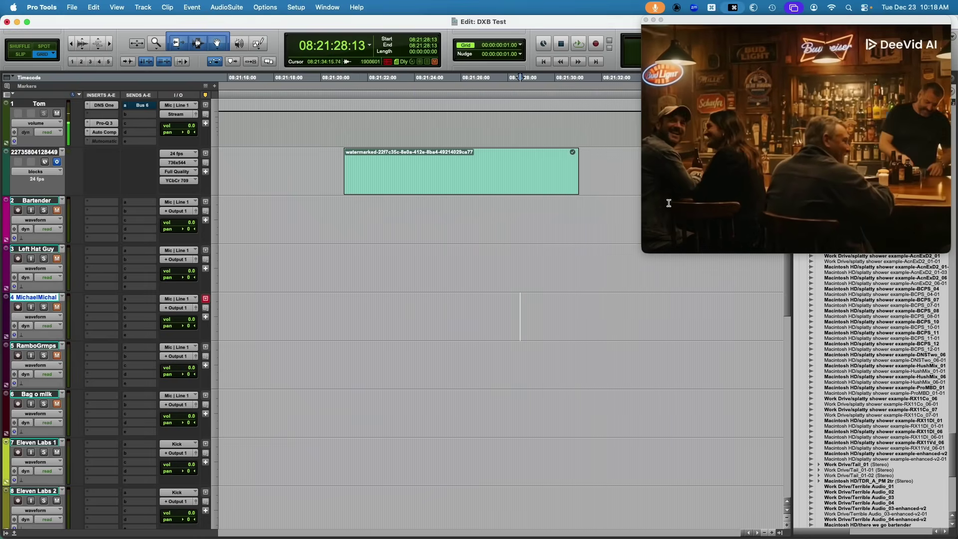
drag(369, 367, 450, 359)
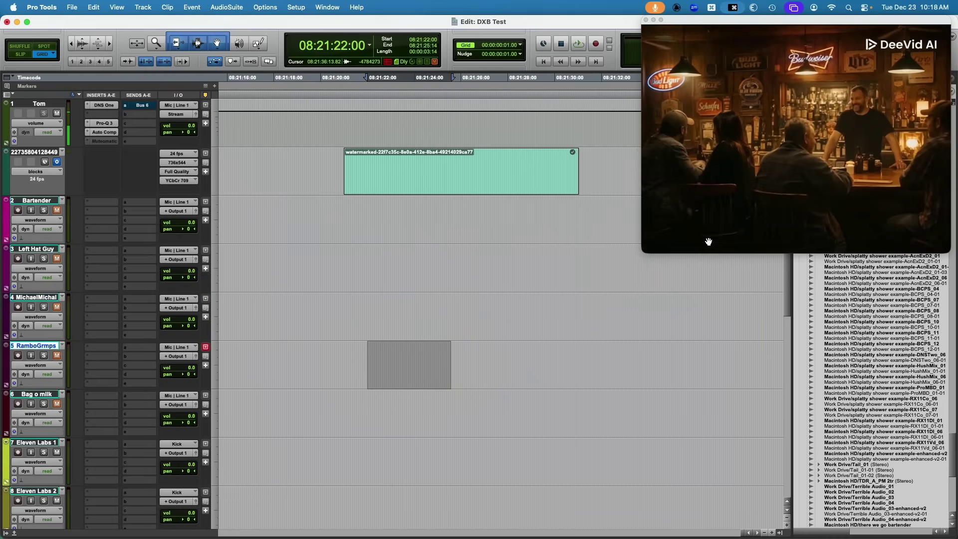
drag(456, 353, 414, 347)
drag(430, 403, 377, 402)
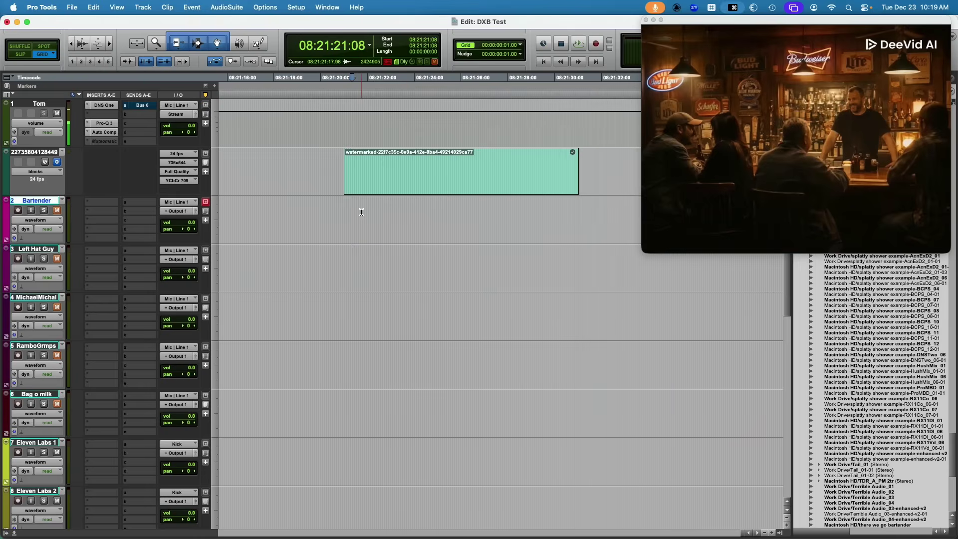
Find the bartender's first line in the video and add a marker named "r" at 08:21:22:15.
drag(349, 206, 367, 206)
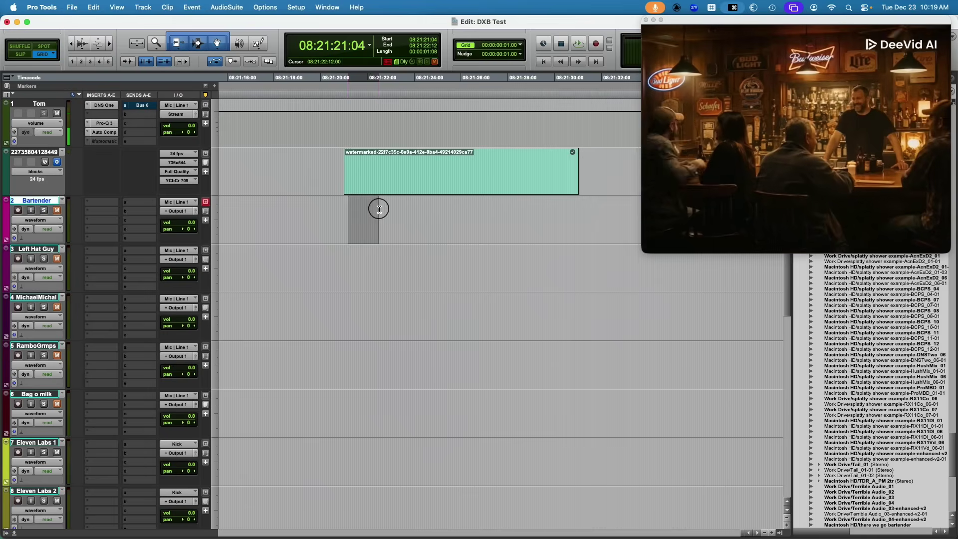
click(382, 207)
key(Return)
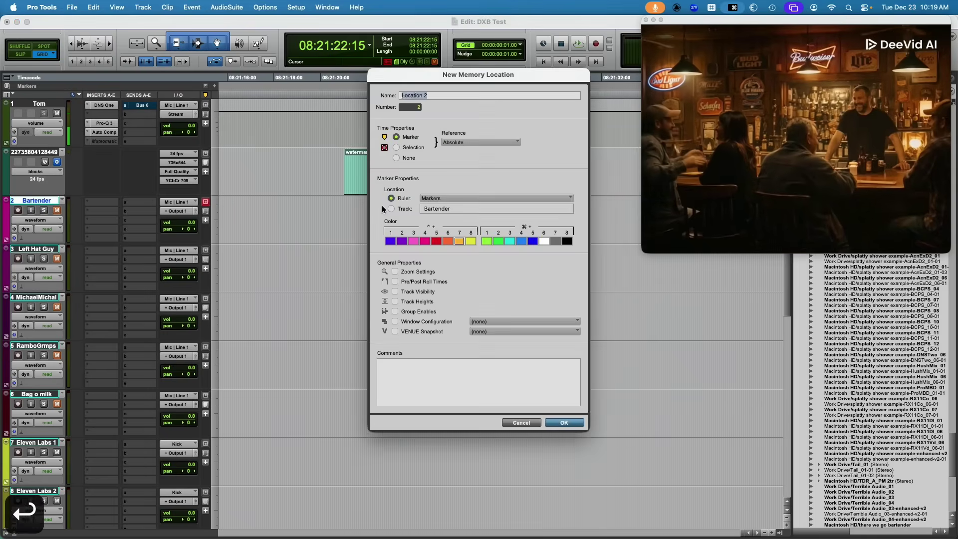
text(r)
key(Return)
Find the bartender's second line in the video and add a marker named "here we go" at 08:21:26:20.
drag(396, 203, 480, 207)
click(480, 208)
key(Return)
text(here we go)
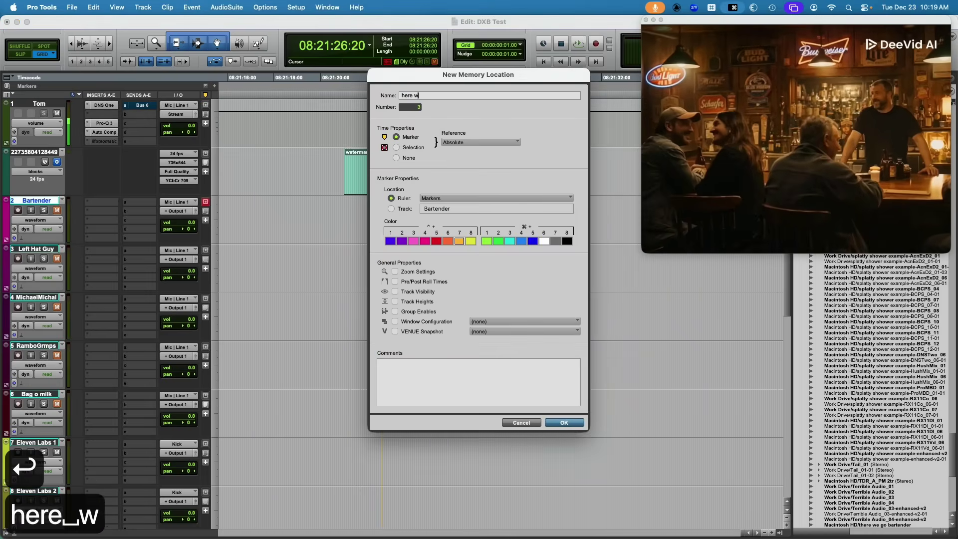
key(Return)
Check the timing of the bartender's second line and record his voice take on the Bartender track from 08:21:21:18.
mouse_move(504, 212)
mouse_down()
mouse_move(481, 207)
mouse_move(489, 210)
mouse_up()
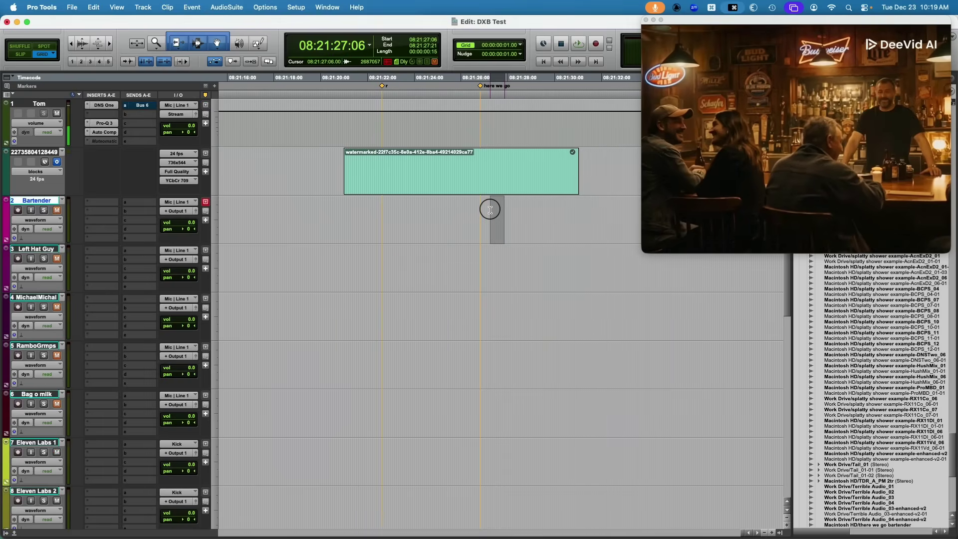
click(489, 209)
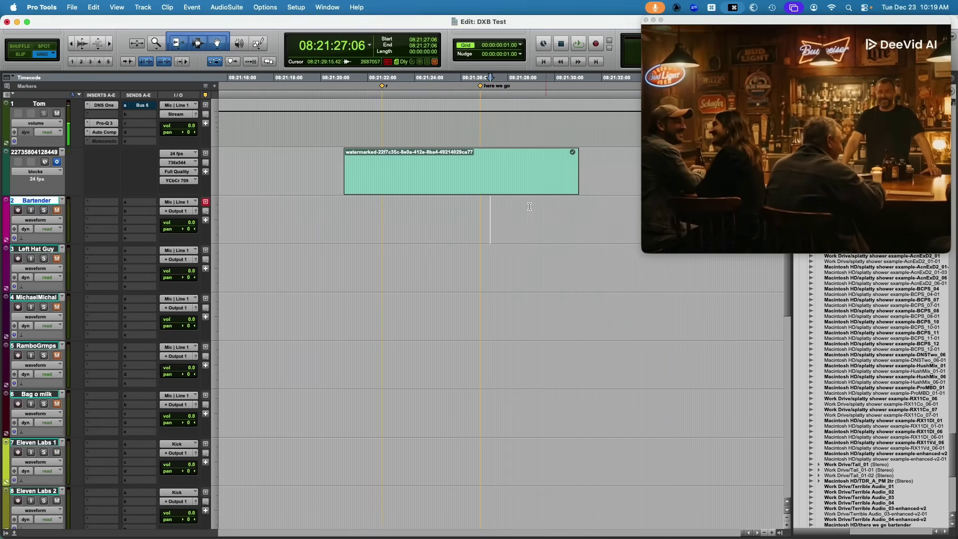
drag(491, 204, 524, 206)
key(3)
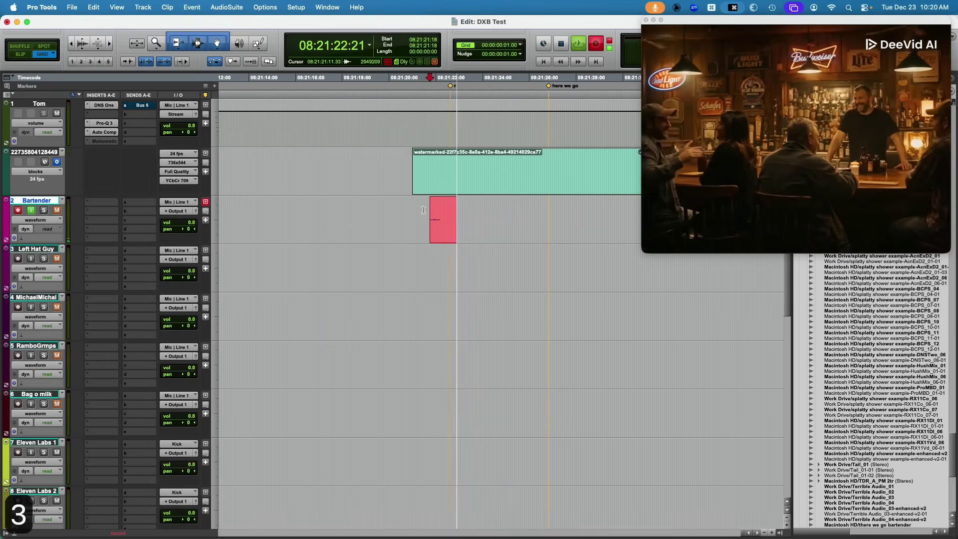
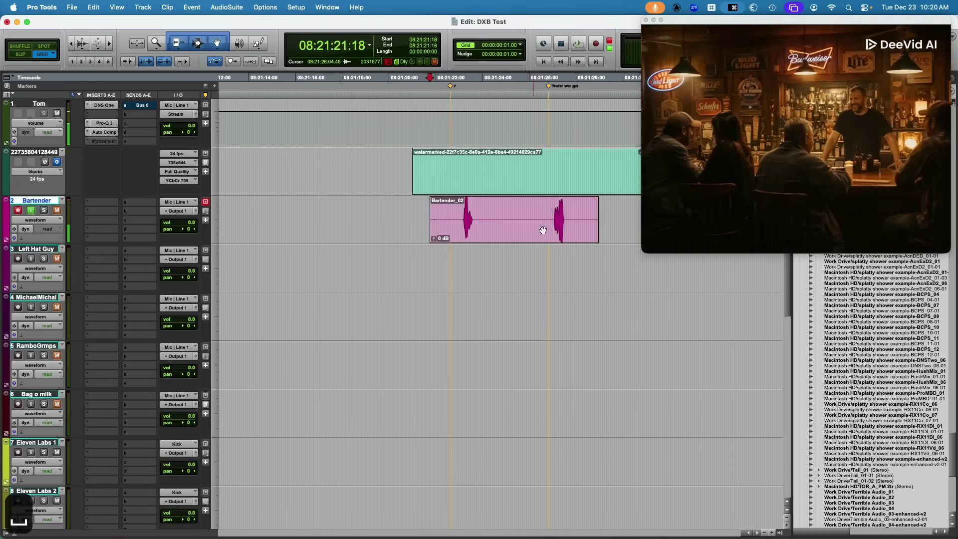
Preview Left Hat Guy's performance, record his dialogue from 08:21:20:09, and punch in a second take from 08:21:25:04.
click(431, 259)
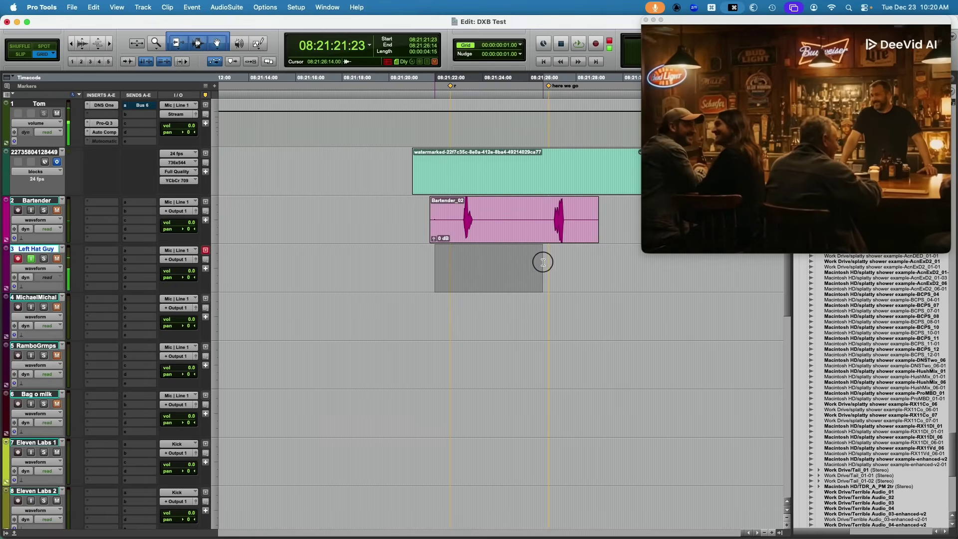
drag(583, 264, 602, 266)
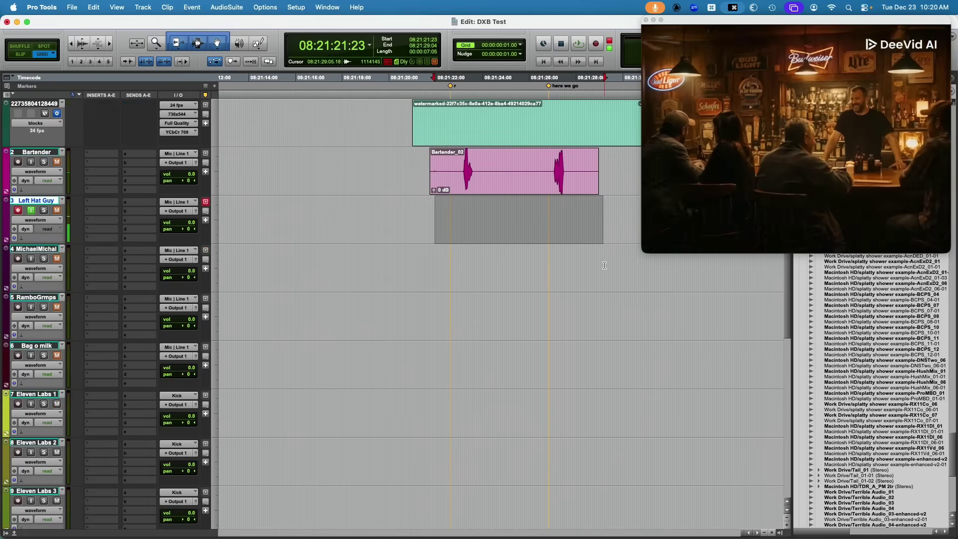
scroll(604, 265, right, 5)
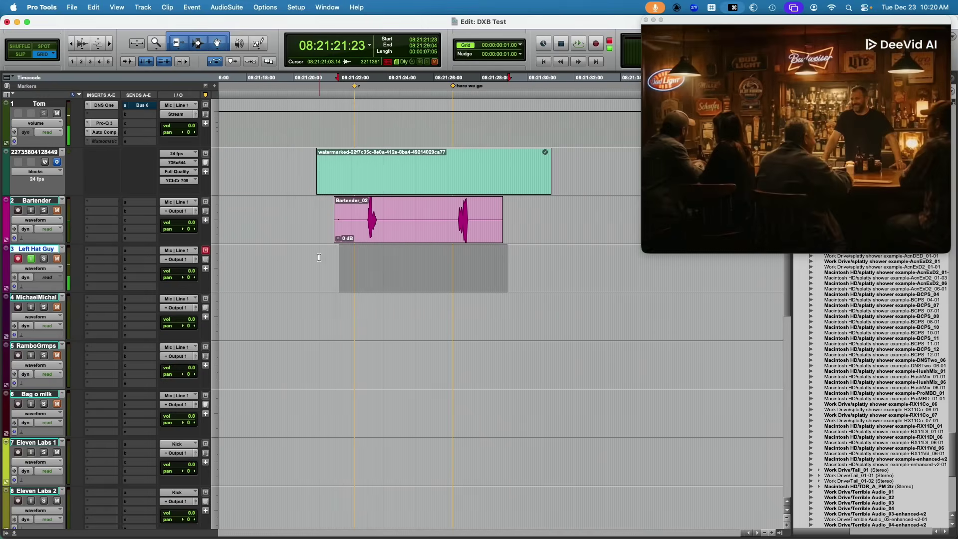
click(303, 257)
key(KP_3)
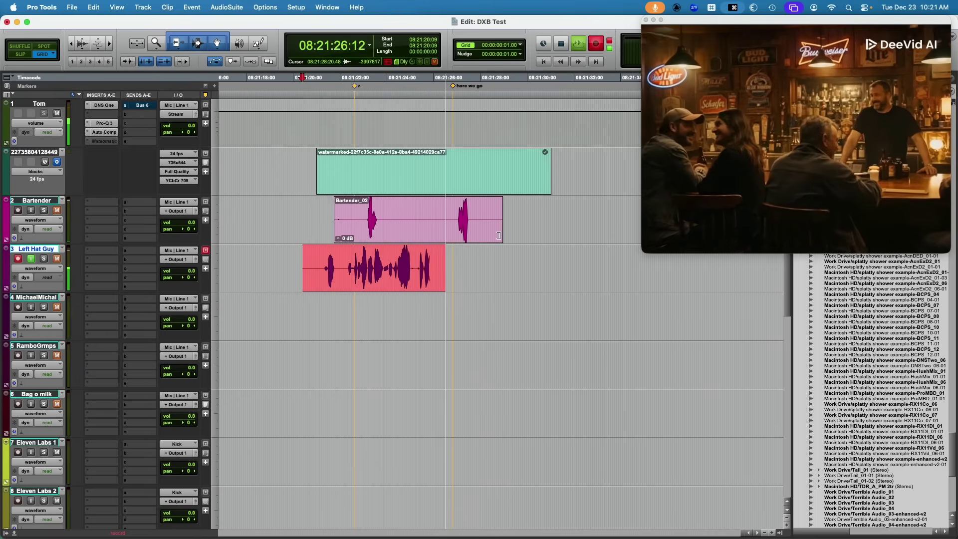
key(KP_3)
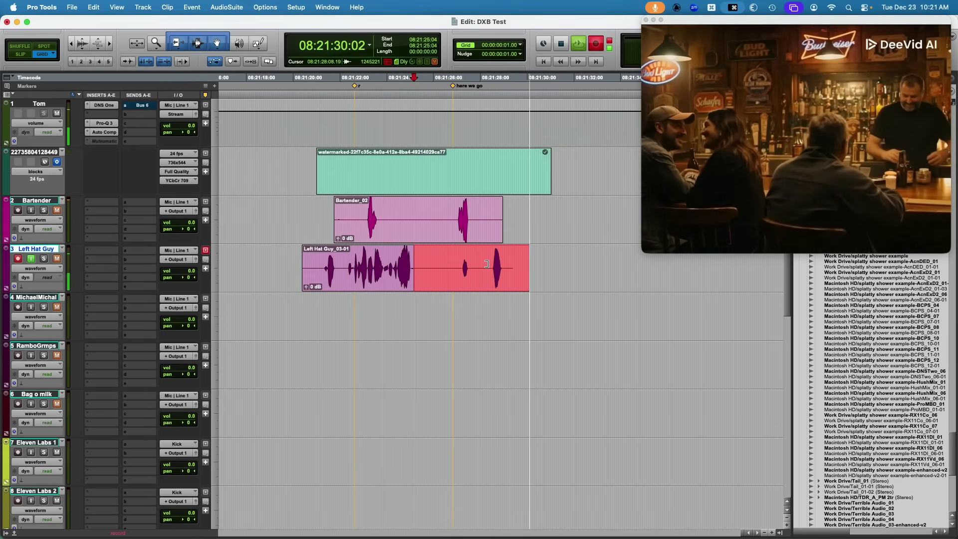
key(space)
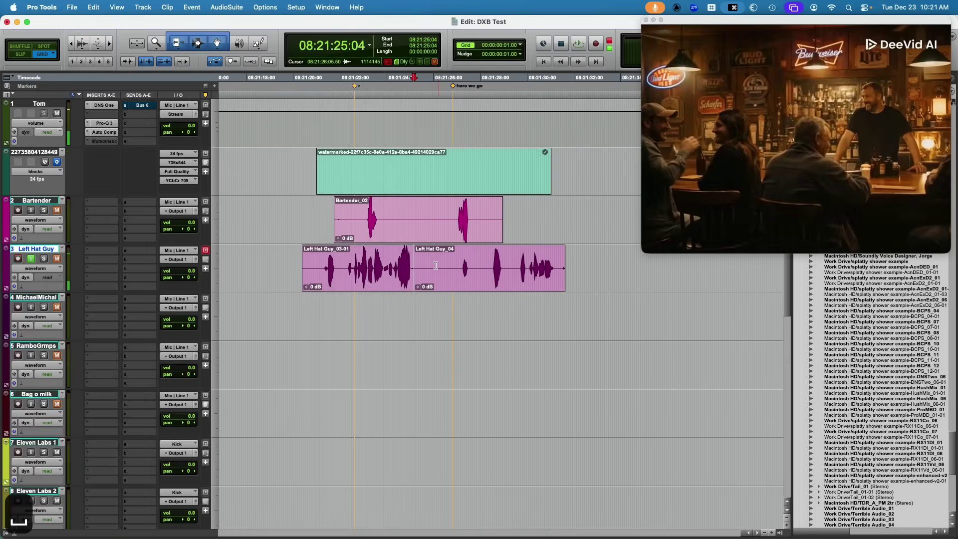
Move the edit point between the two Left Hat Guy takes to about 08:21:27 and consolidate them into one clip.
drag(411, 261, 456, 288)
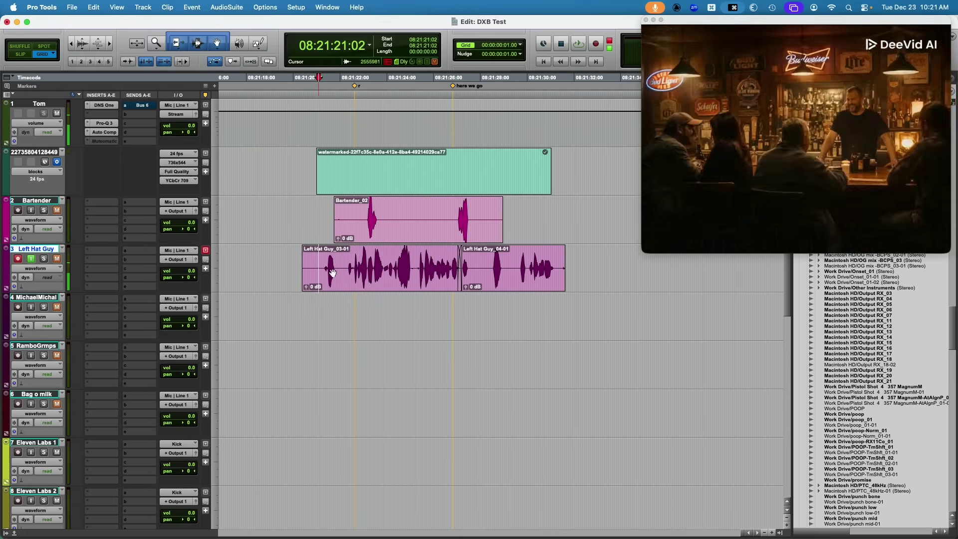
click(333, 272)
shift+click(501, 283)
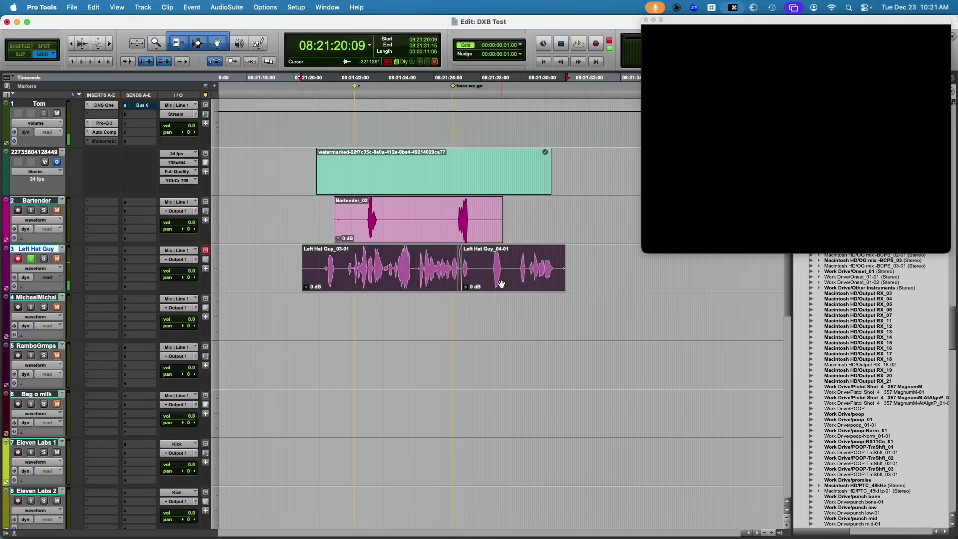
key(alt+shift+3)
Arm the MichaelMichaela track, preview the scene's timing, and record a voice take on it from 08:21:20:20.
drag(346, 300, 353, 301)
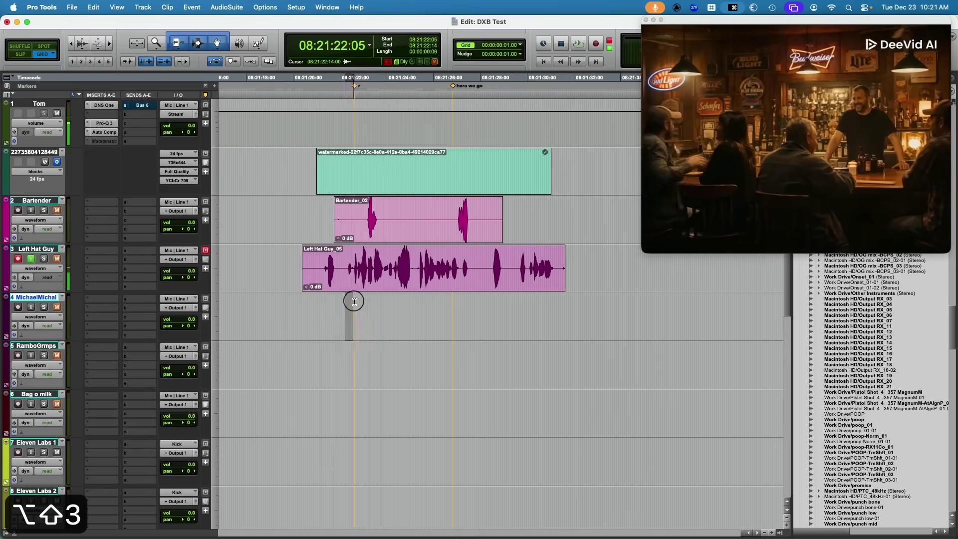
click(353, 301)
key(shift+r)
drag(328, 265, 336, 263)
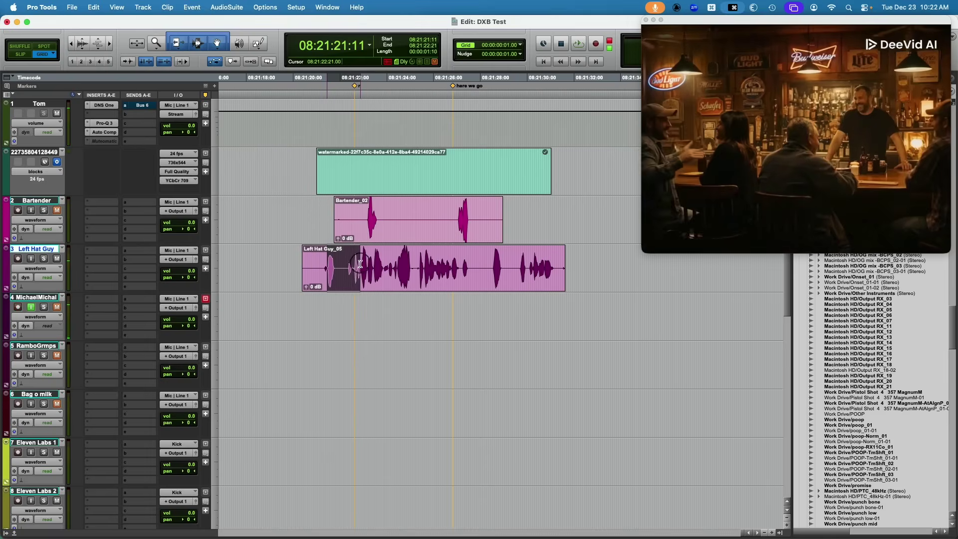
drag(402, 262, 450, 260)
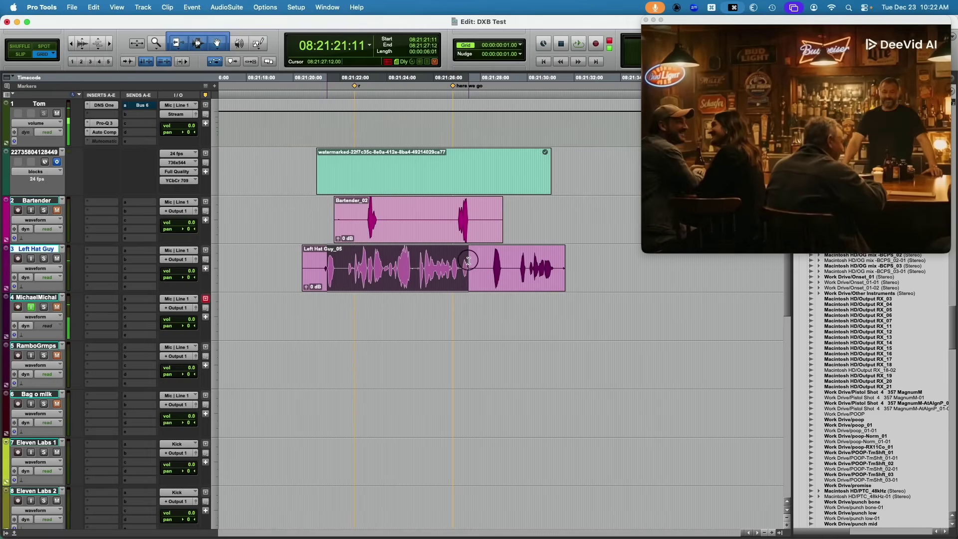
click(325, 305)
mouse_move(342, 307)
mouse_down()
mouse_move(370, 309)
mouse_move(326, 306)
mouse_up()
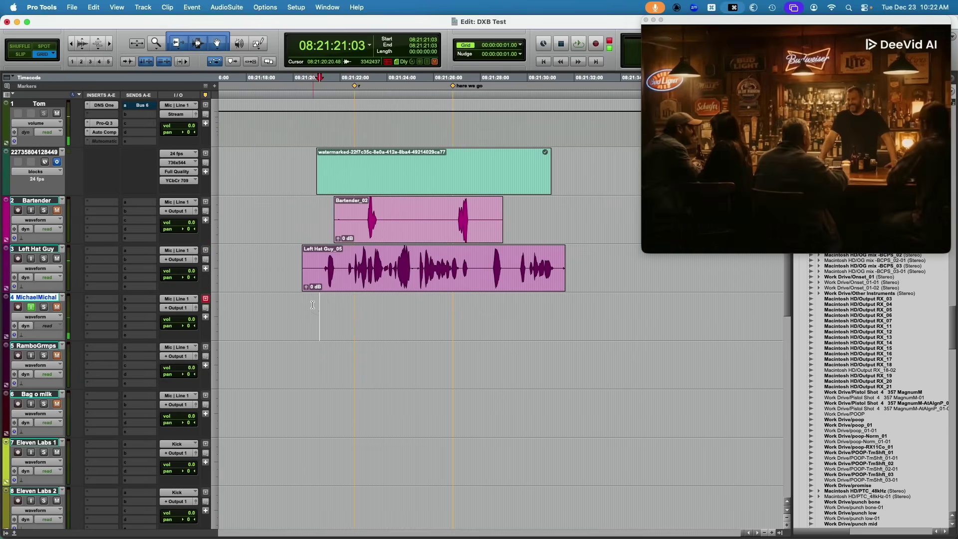
key(KP_3)
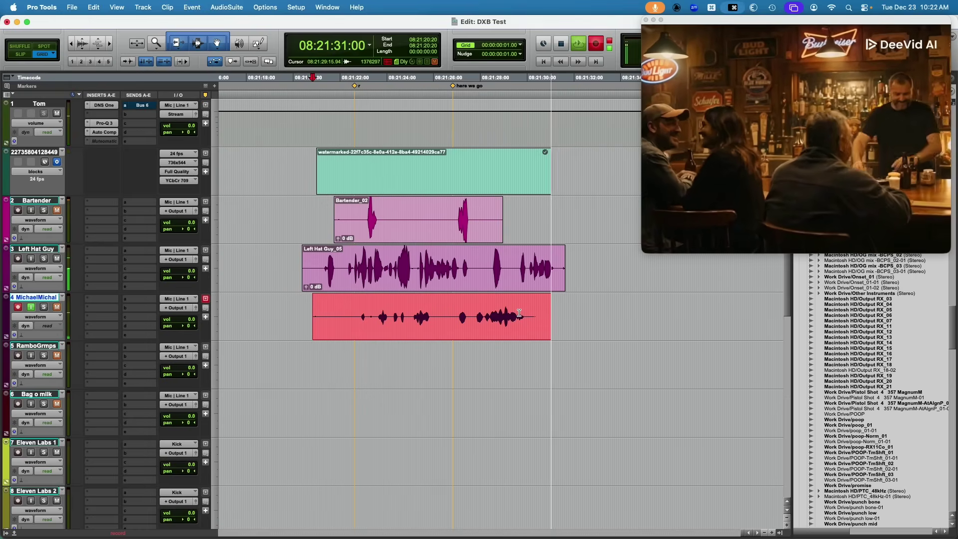
key(space)
Trim the MichaelMichaela take to start at about 08:21:22:01 and end at 08:21:30:20.
key(s)
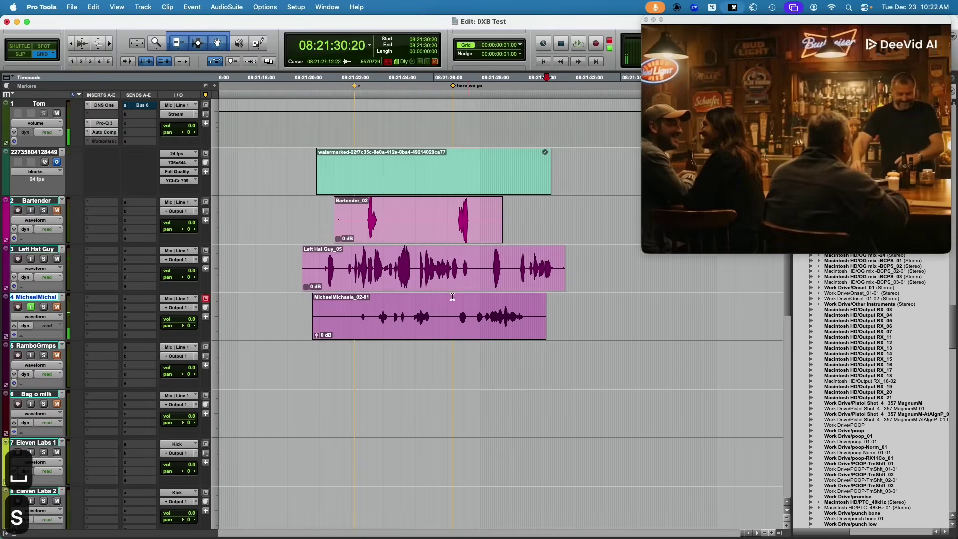
key(a)
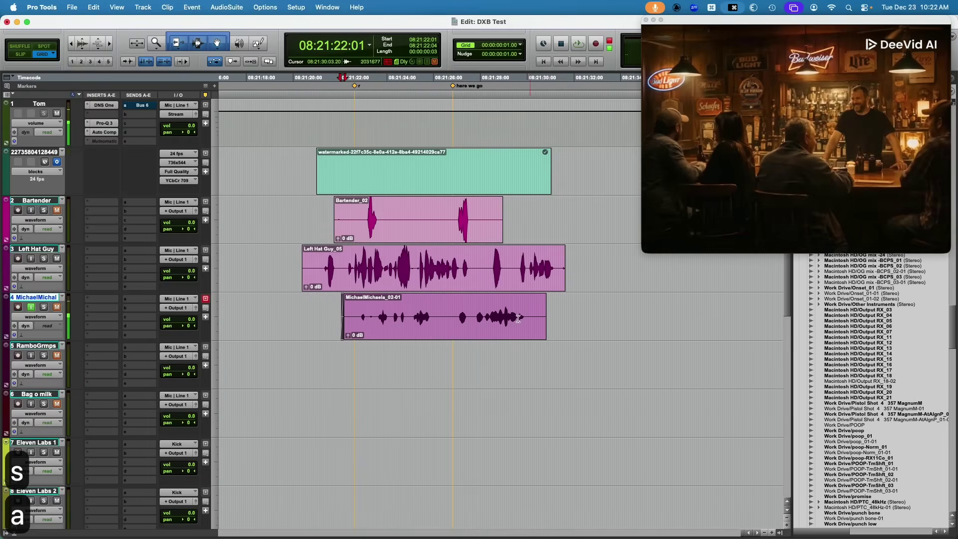
Raise the MichaelMichaela clip's gain to +2.0 dB and consolidate the clip.
click(501, 335)
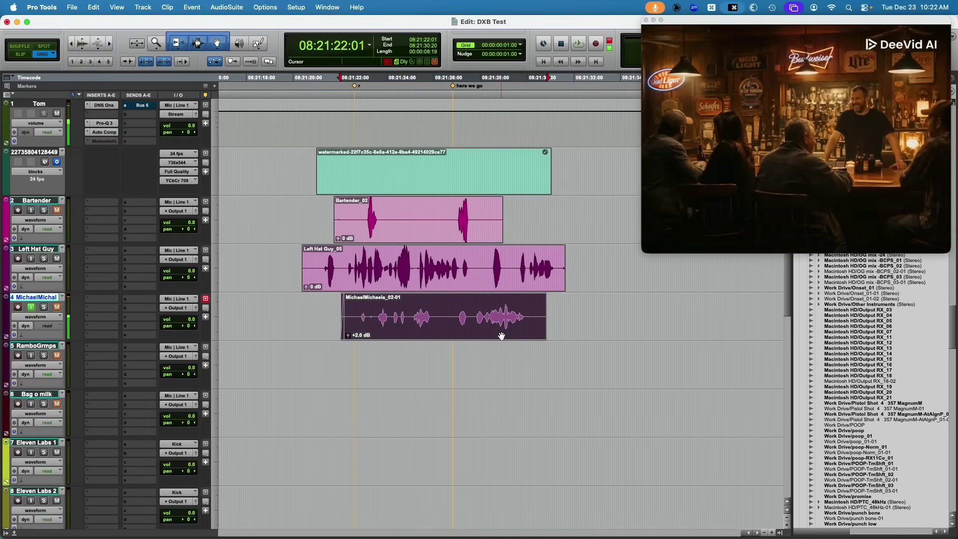
key(alt+shift+3)
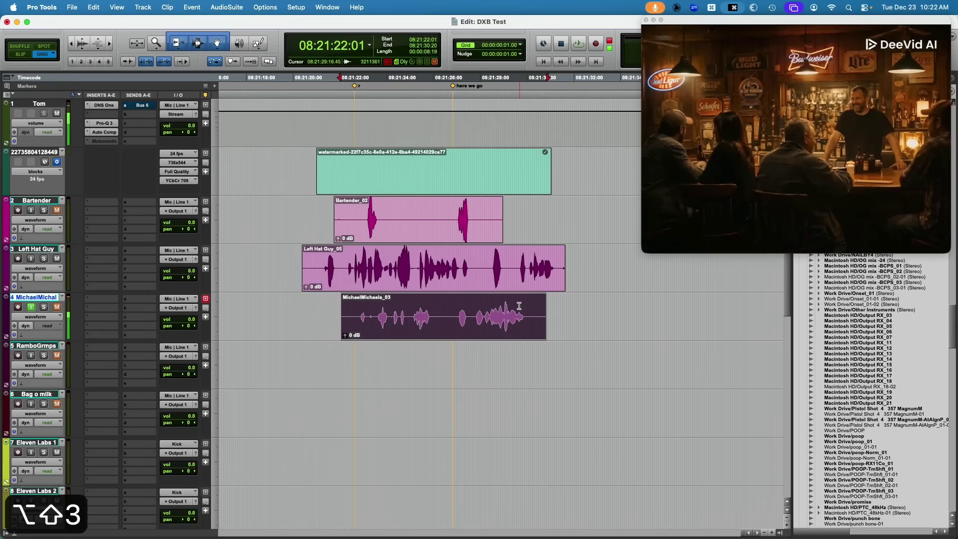
click(397, 315)
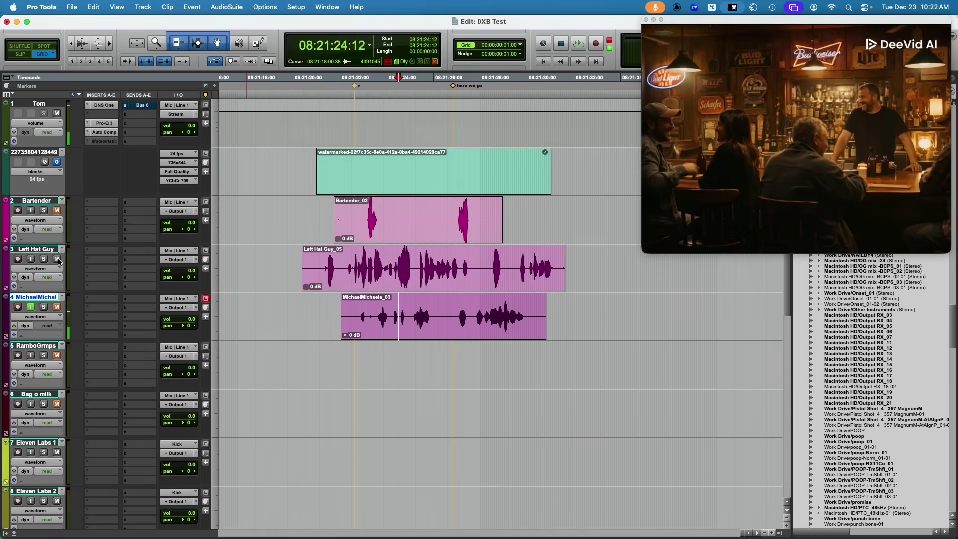
Remove the "r" and "here we go" markers from the Markers ruler before working on the RamboGrmps track.
click(392, 307)
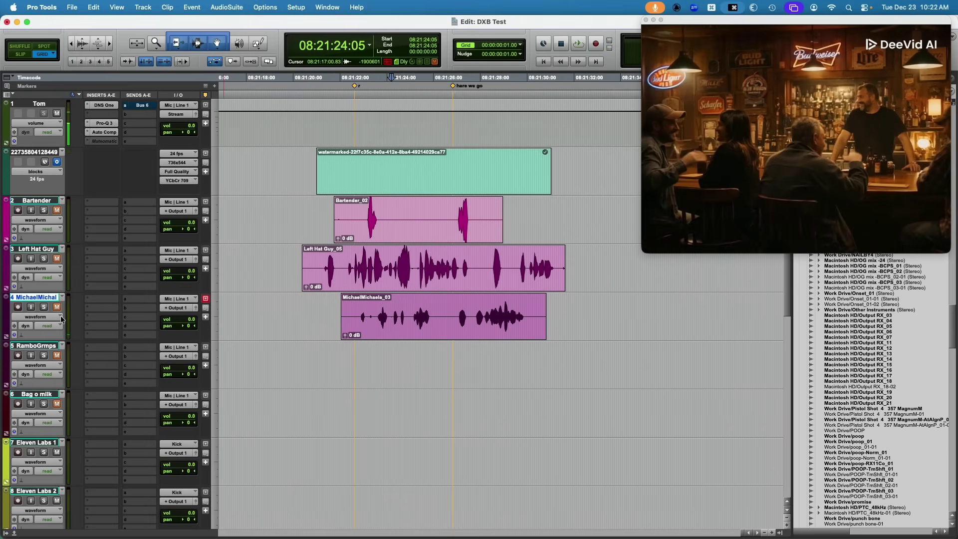
drag(309, 357, 362, 355)
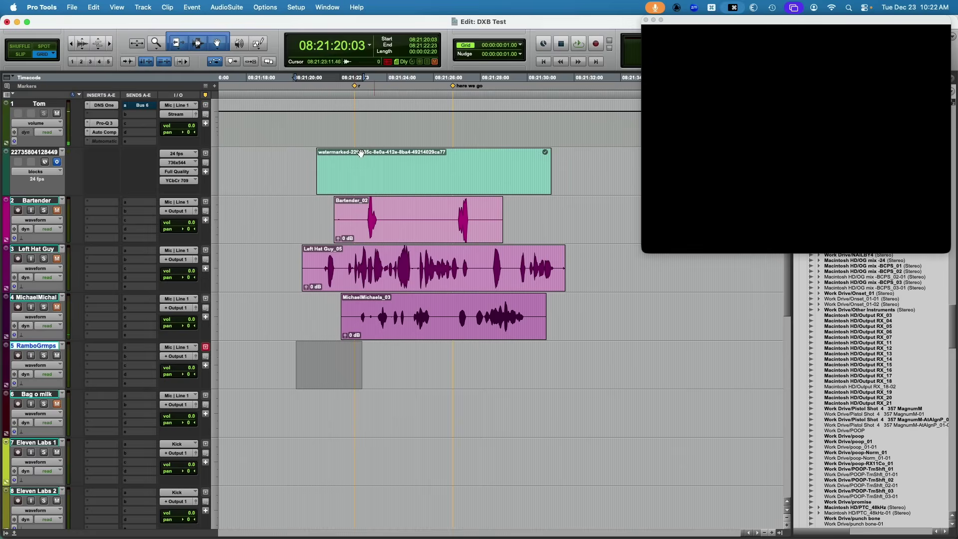
click(349, 98)
key(BackSpace)
Scrub through the scene and add a marker named "wav" at 08:21:23:18.
drag(329, 347, 380, 353)
click(380, 352)
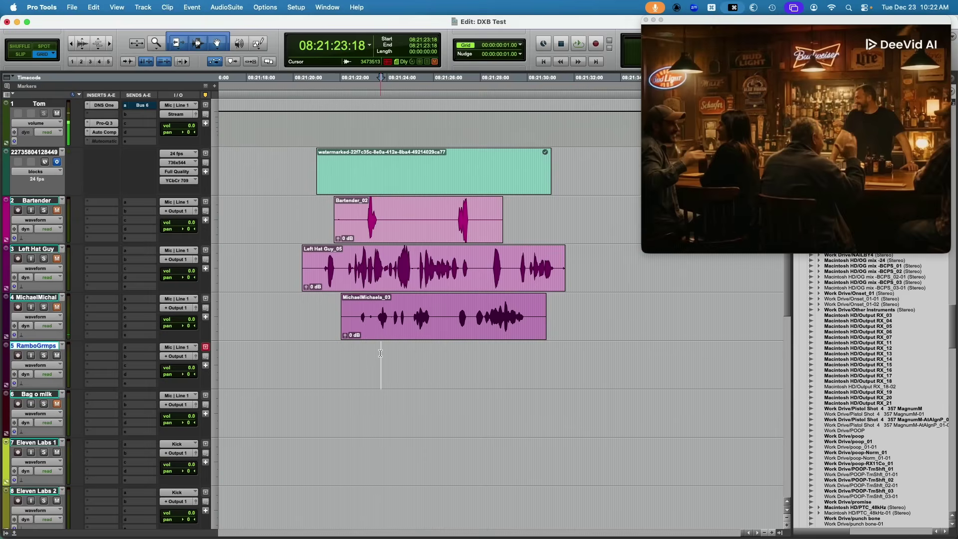
key(Return)
text(wav)
key(Return)
Scrub further through the scene and add a marker named "bt" at 08:21:29:10.
drag(393, 349, 513, 355)
click(513, 355)
key(Return)
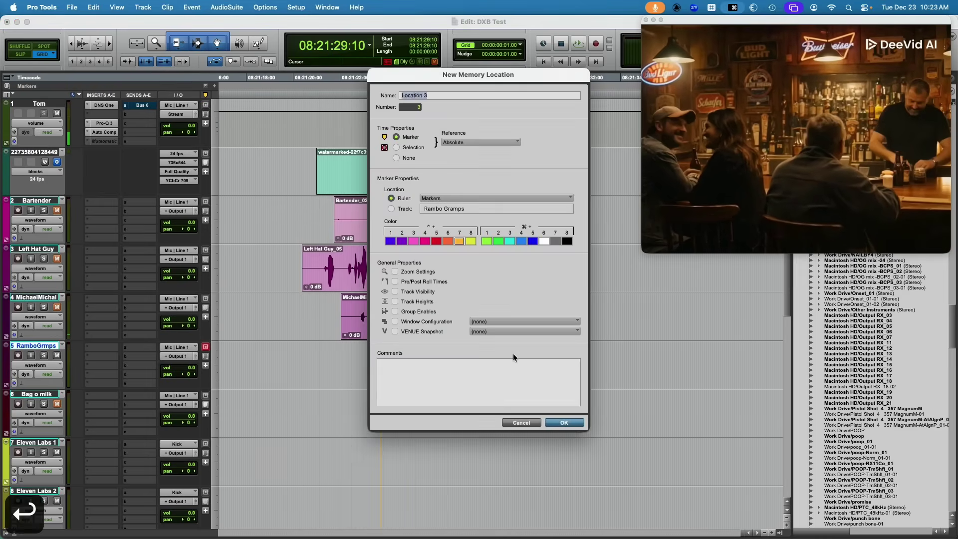
text(bt)
key(Return)
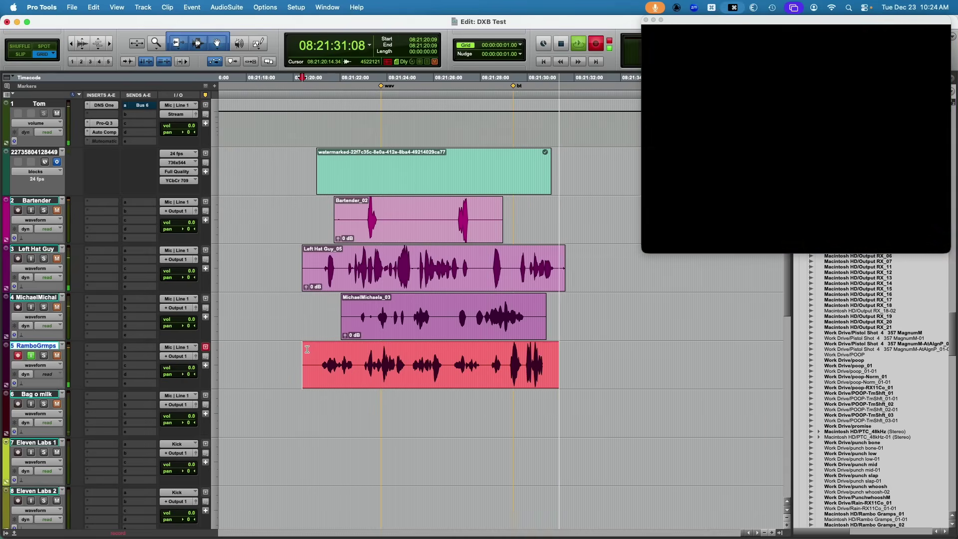
Finish the Rambo Gramps take and record a Bag o milk voice take from 08:21:20:10 through the end of the scene.
key(space)
click(338, 414)
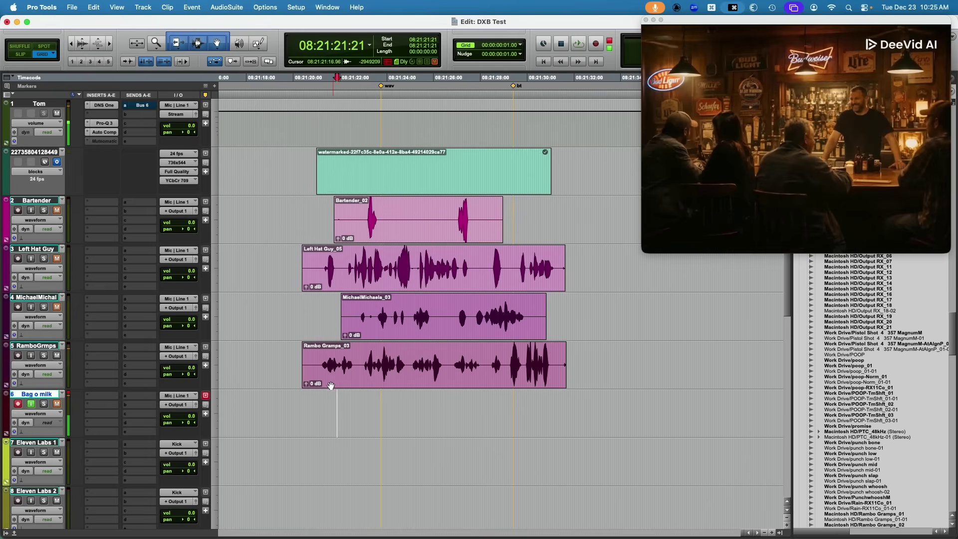
click(302, 403)
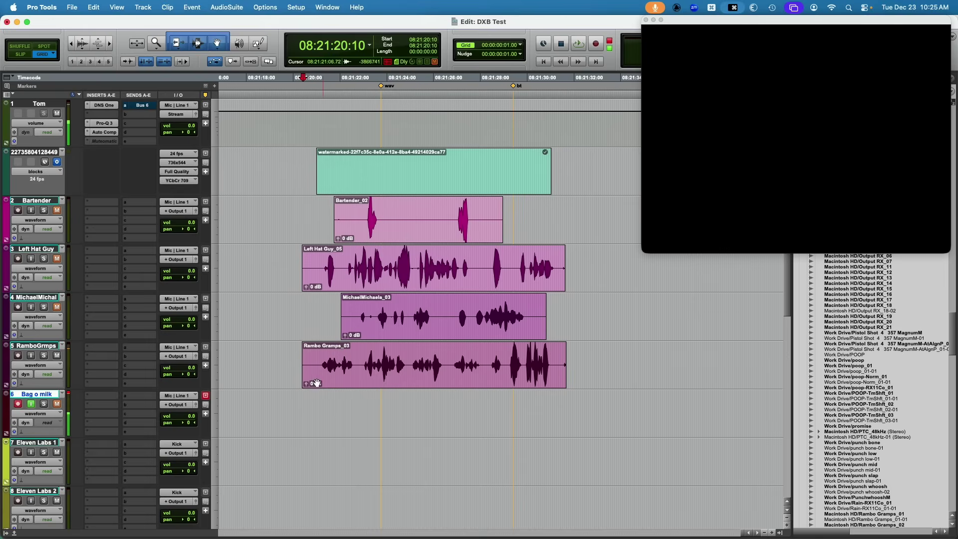
key(3)
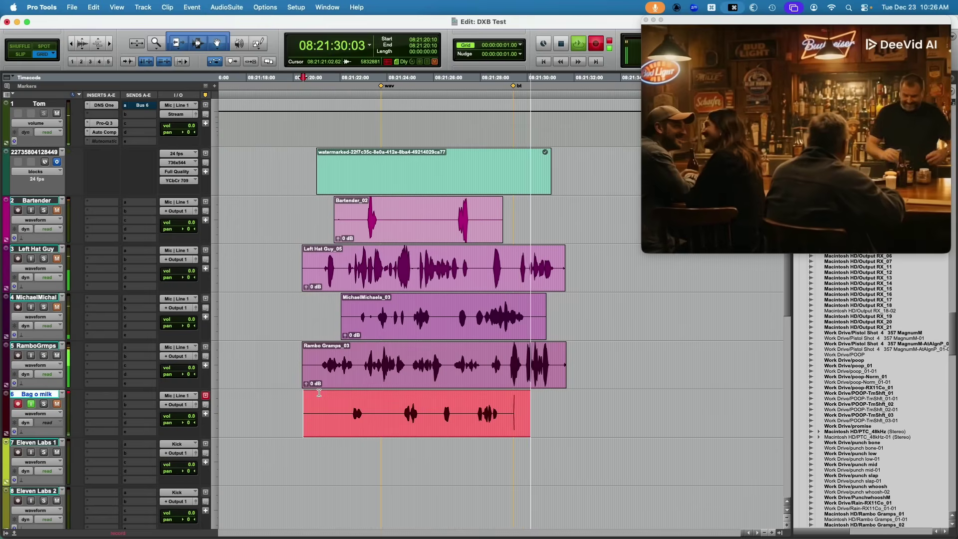
key(space)
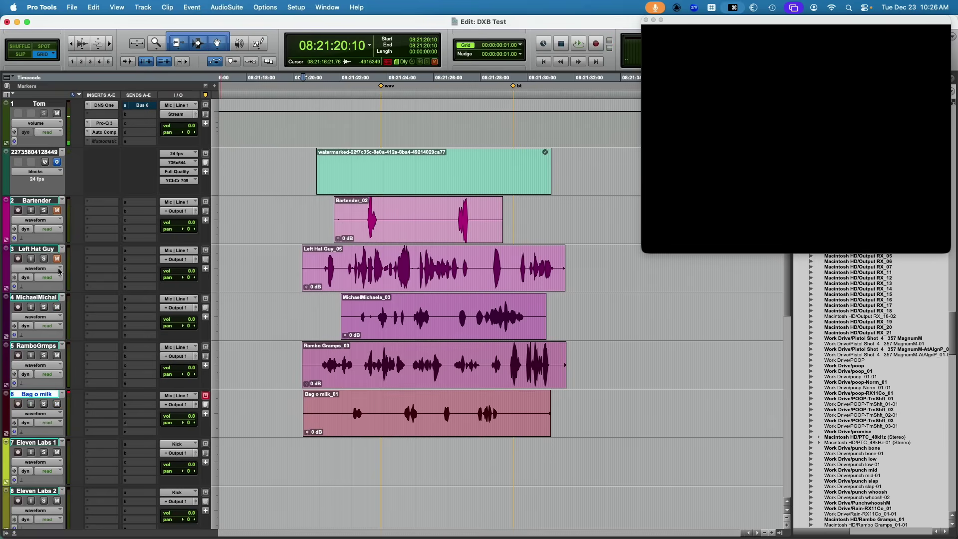
Play the scene from 08:21:21:02 to review all five recorded character takes together.
click(319, 211)
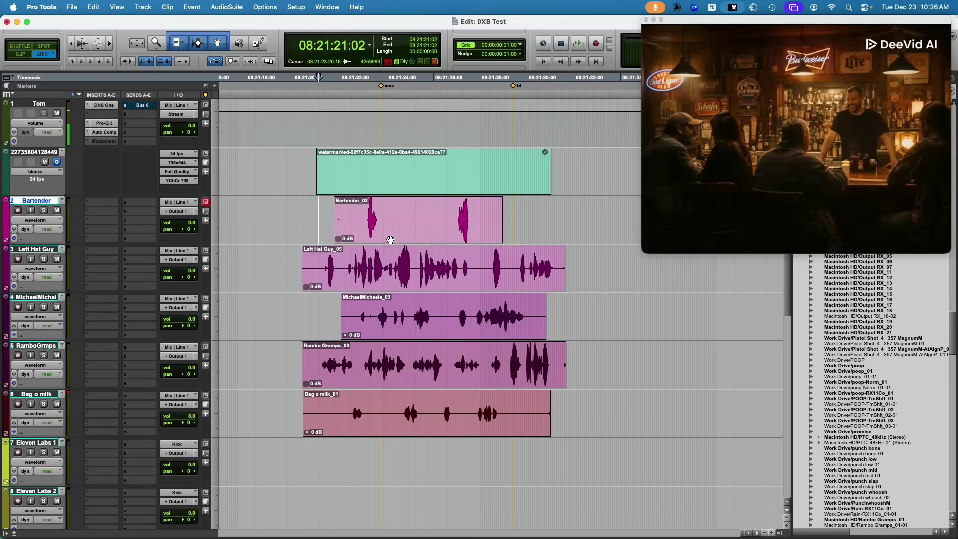
key(space)
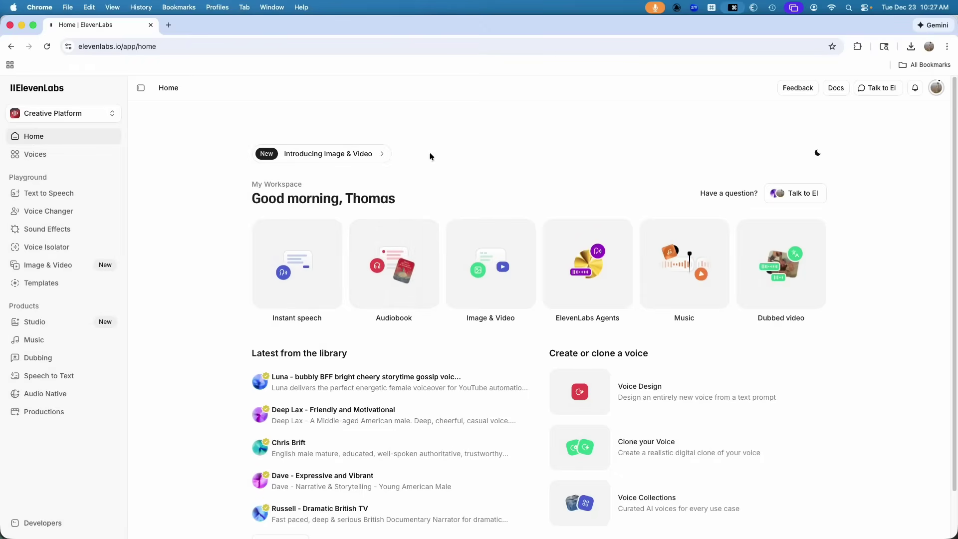
Switch to ElevenLabs, open the Voice Changer, and upload Left Hat Guy_keep.wav from the Audio Files folder.
click(33, 210)
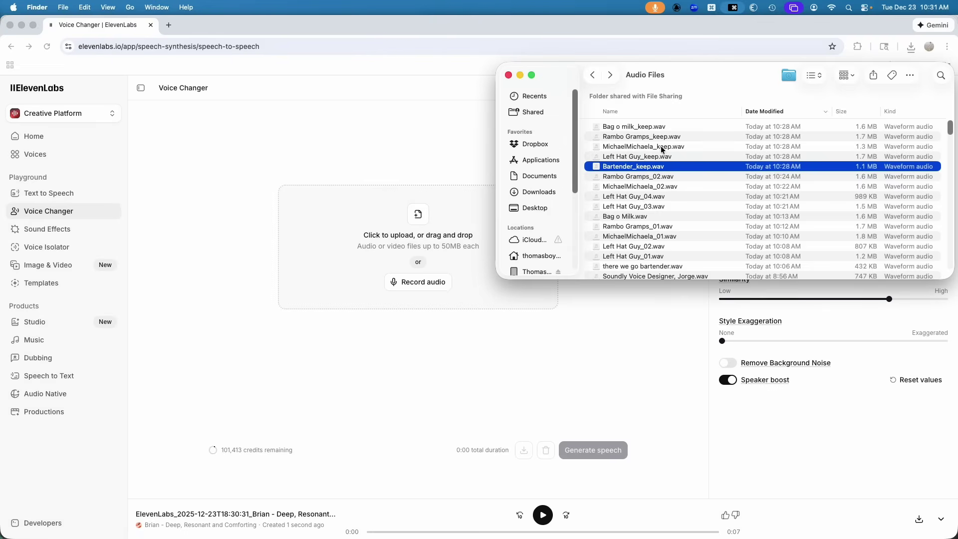
click(624, 157)
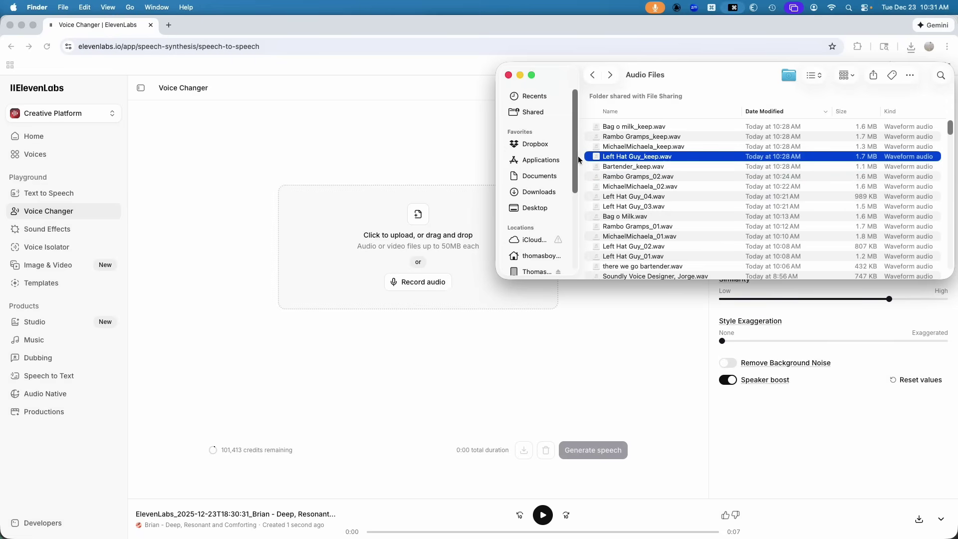
click(35, 210)
key(super+Tab)
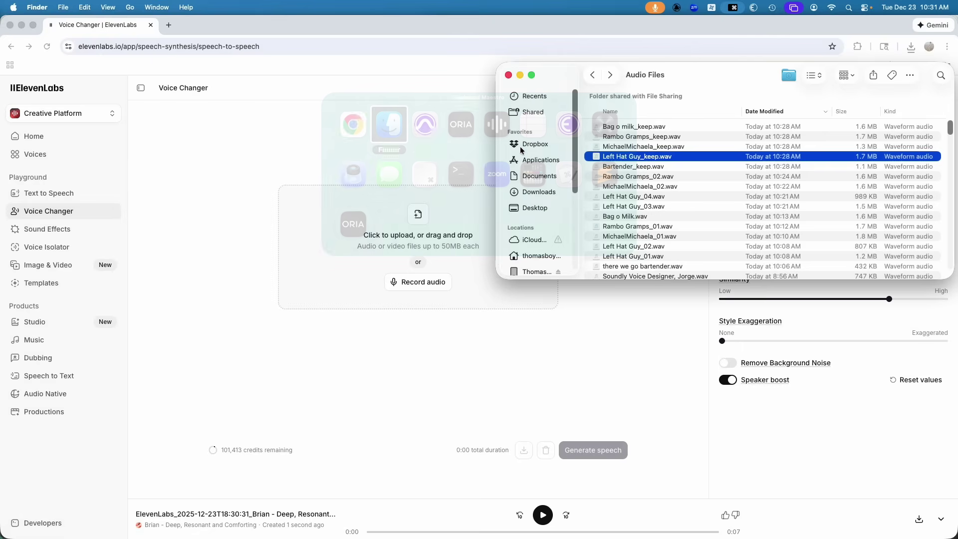
drag(623, 157, 422, 227)
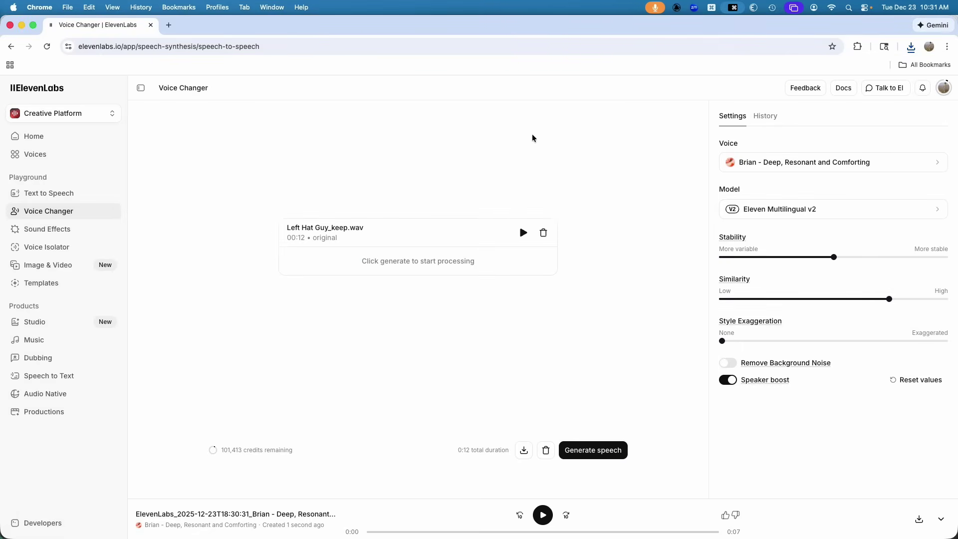
Convert Left Hat Guy_keep.wav with the Chris - Charming, Down-to-Earth voice and save it as Left Hat Guy_keep_eleven in AI Voices.
click(801, 166)
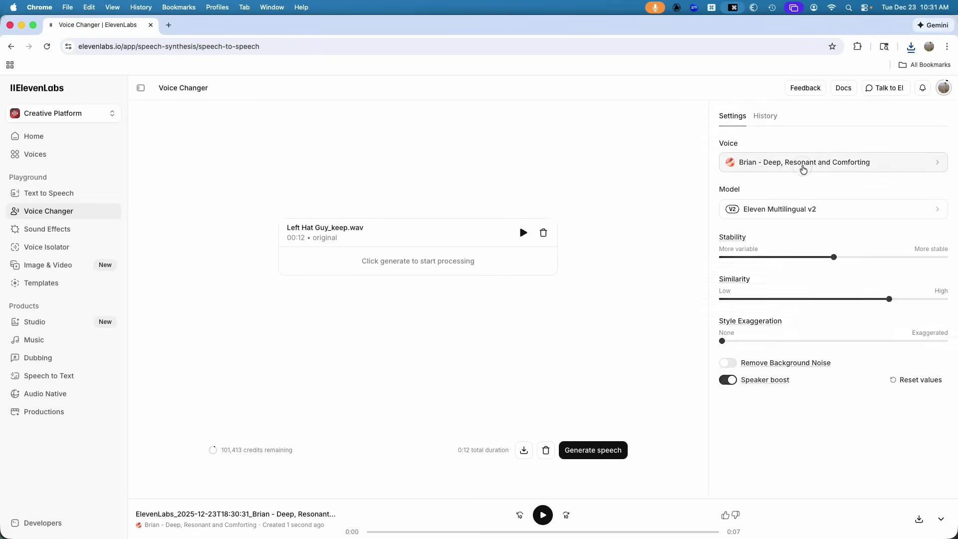
scroll(830, 307, down, 1)
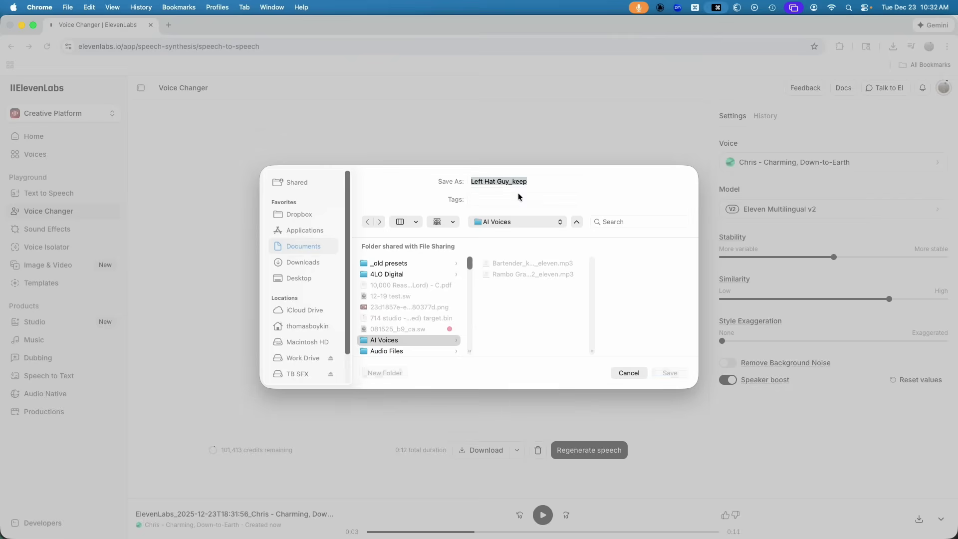
click(544, 183)
text(_elevewn)
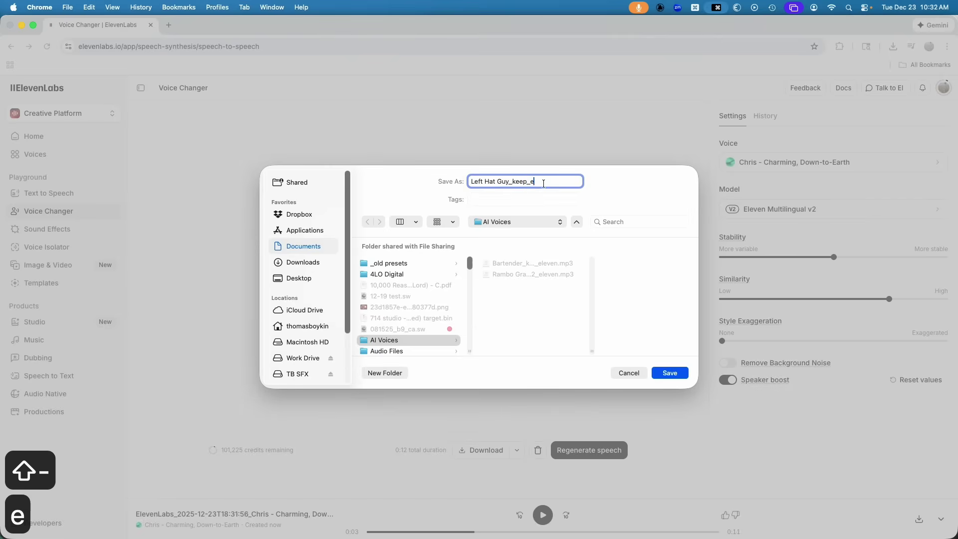
key(BackSpace)
key(BackSpace)
text(n)
key(Return)
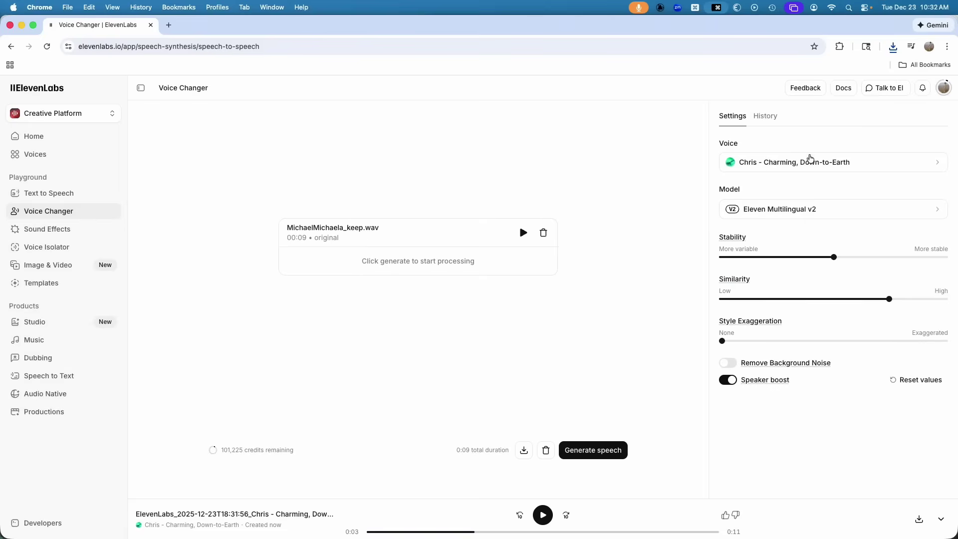
Search the voices for "woman", choose Matilda - Knowledgable, Professional, and generate speech from MichaelMichaela_keep.wav.
click(809, 161)
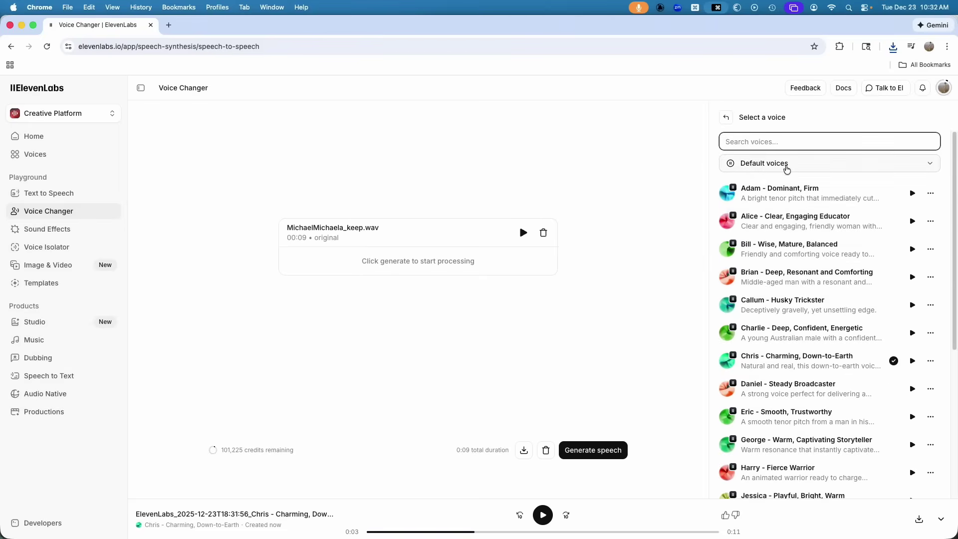
text(woman)
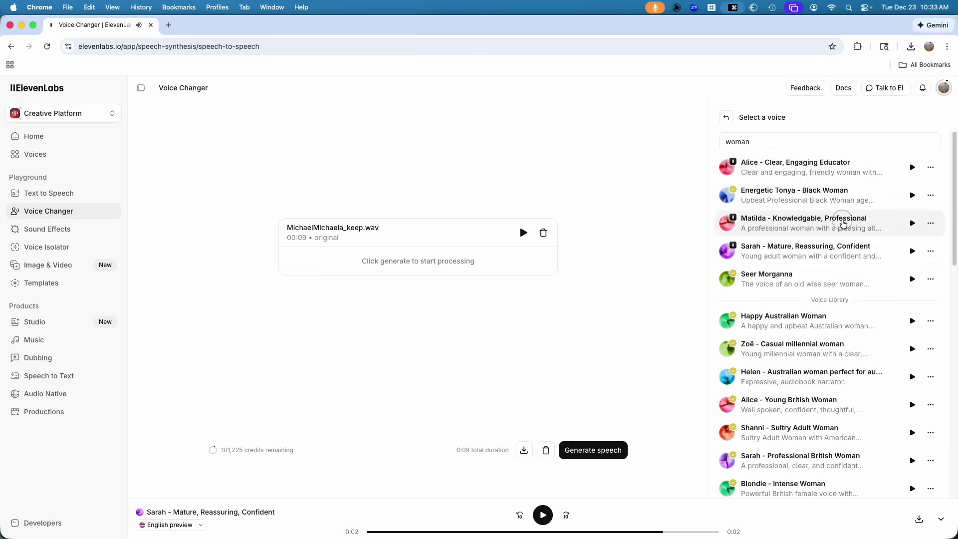
click(842, 223)
click(592, 448)
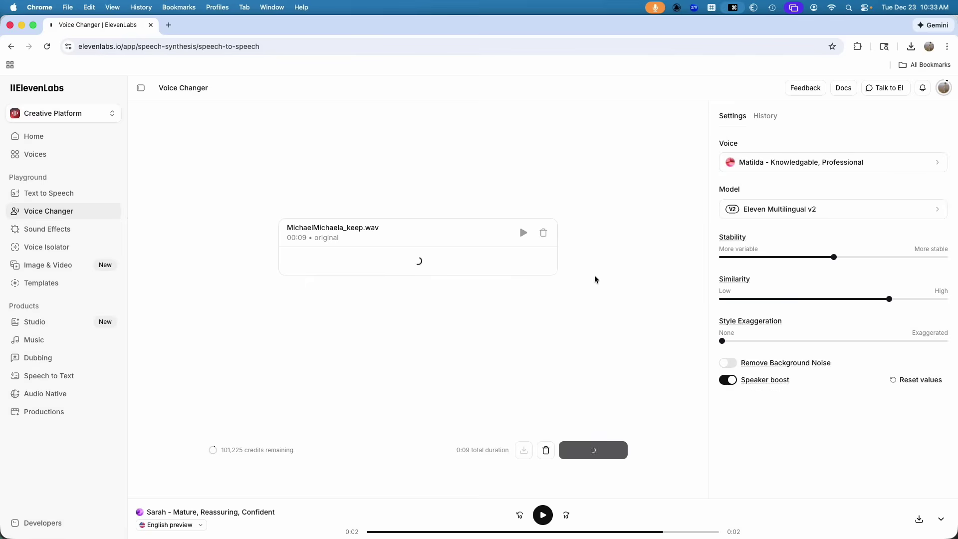
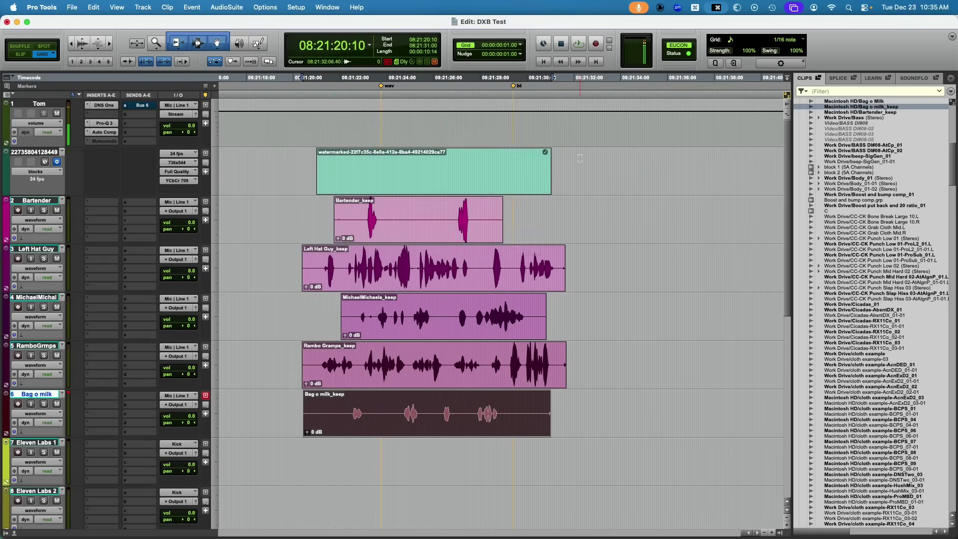
Import all five _keep_eleven MP3 files from AI Voices into the Pro Tools session after the scene, starting on the Bartender track.
drag(680, 81, 796, 77)
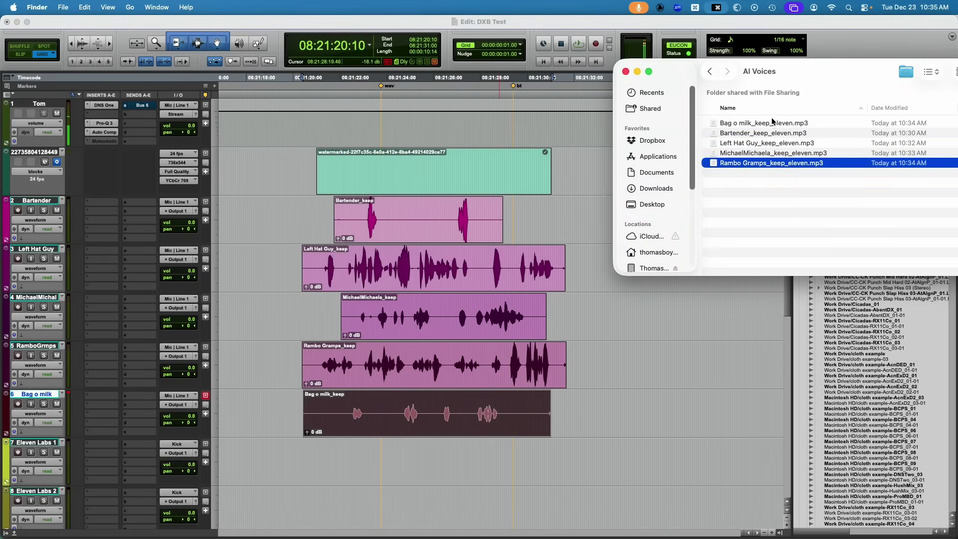
click(771, 123)
shift+click(770, 163)
drag(773, 124, 593, 216)
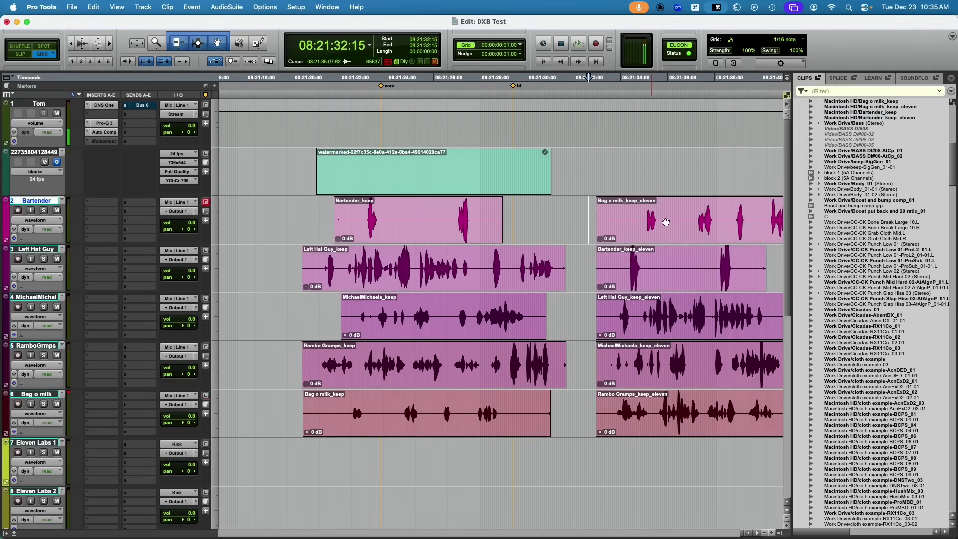
Rearrange the imported _keep_eleven clips so each one sits on its matching character's track.
key(r)
drag(587, 282, 722, 234)
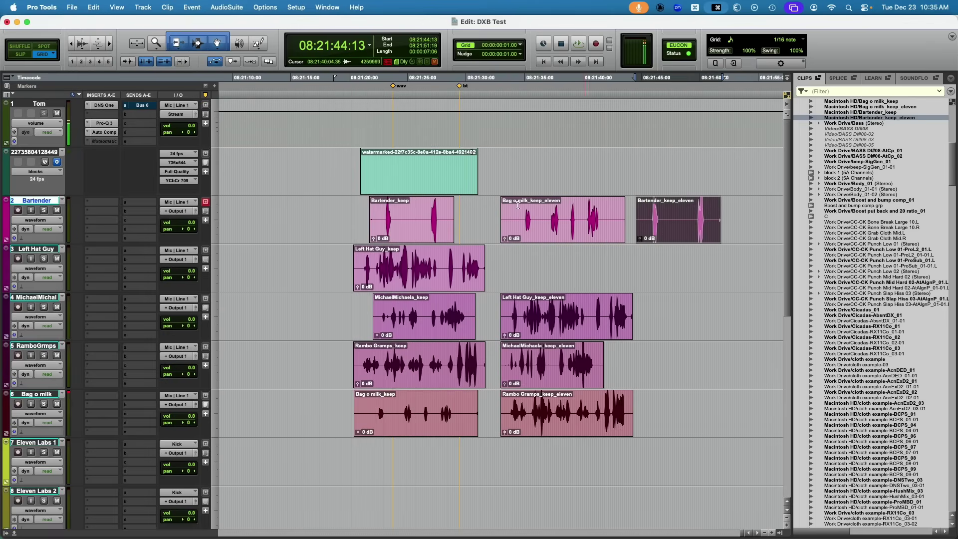
drag(577, 328, 714, 425)
click(578, 422)
drag(578, 422, 709, 372)
drag(505, 366, 505, 315)
click(389, 231)
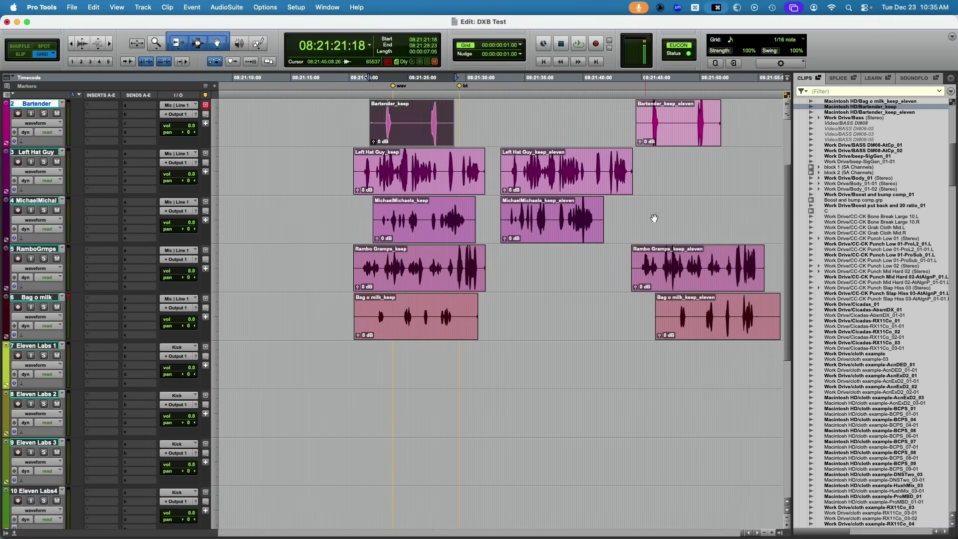
Move the five _keep_eleven clips together from the character tracks down to the Eleven Labs 1 to 5 tracks.
key(r)
drag(497, 211, 691, 434)
drag(583, 209, 584, 435)
scroll(579, 360, down, 3)
click(567, 263)
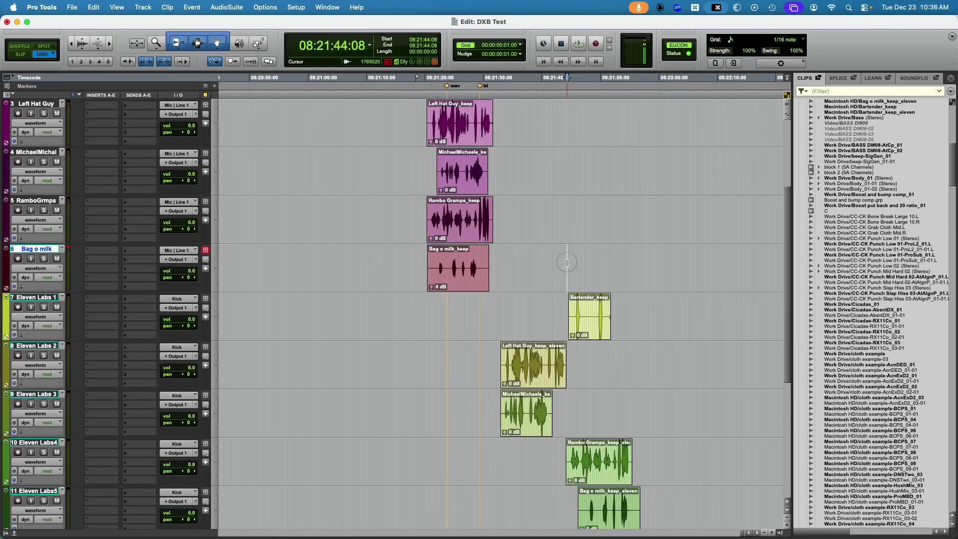
Shrink the track heights to show every track and align Bartender_keep_eleven with the start of Bartender_keep at 08:21:21:18.
scroll(479, 214, up, 2)
click(212, 176)
click(219, 174)
click(452, 160)
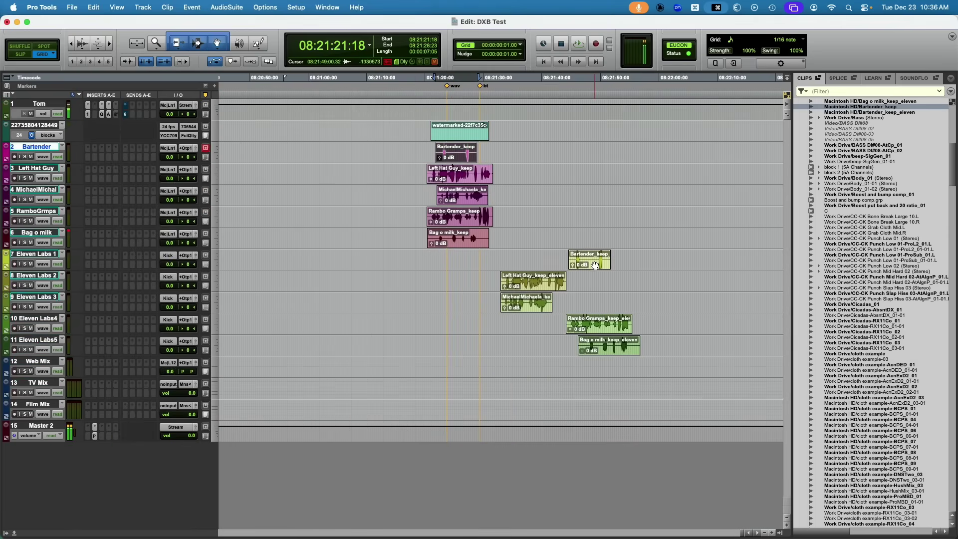
ctrl+click(595, 265)
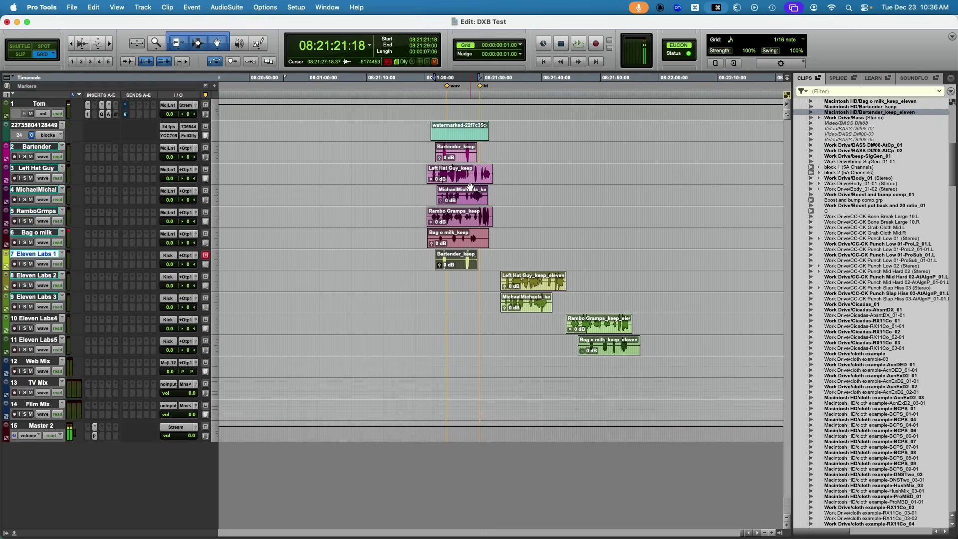
Align the Left Hat Guy and MichaelMichaela _keep_eleven clips with the starts of their original _keep clips.
click(470, 185)
ctrl+click(529, 290)
click(467, 204)
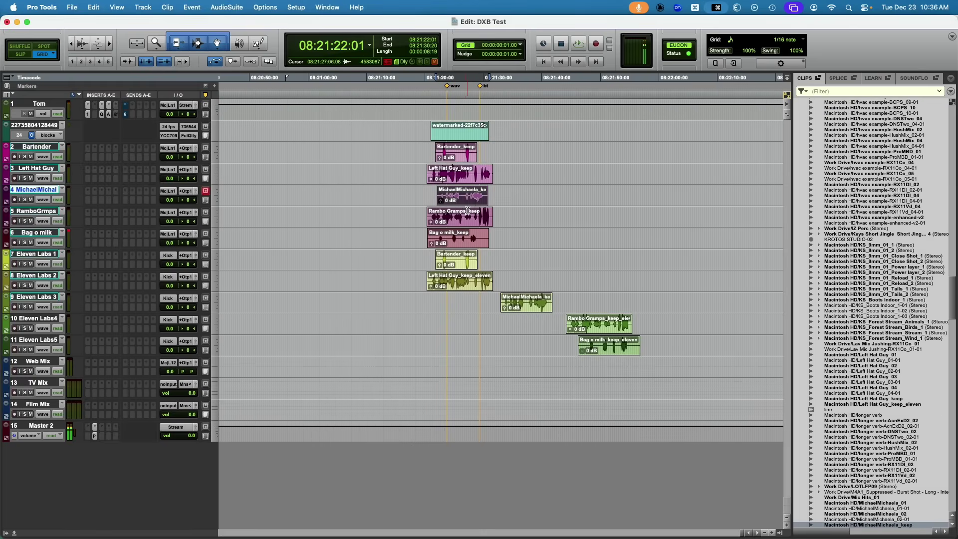
ctrl+click(527, 314)
Align Rambo Gramps_keep_eleven to start at 08:21:20:09 and Bag o milk_keep_eleven at 08:21:20:10, matching their original clips.
click(477, 223)
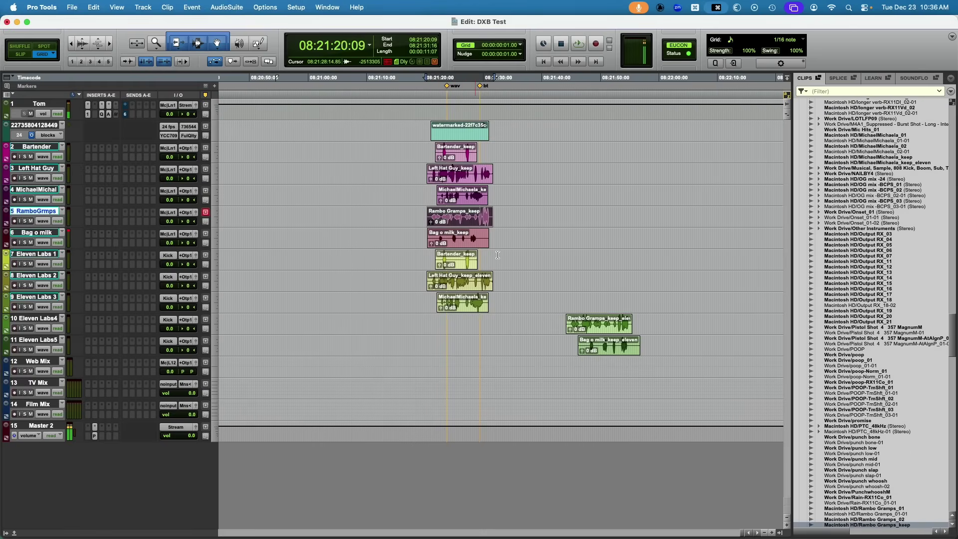
ctrl+click(597, 333)
click(471, 244)
ctrl+click(601, 352)
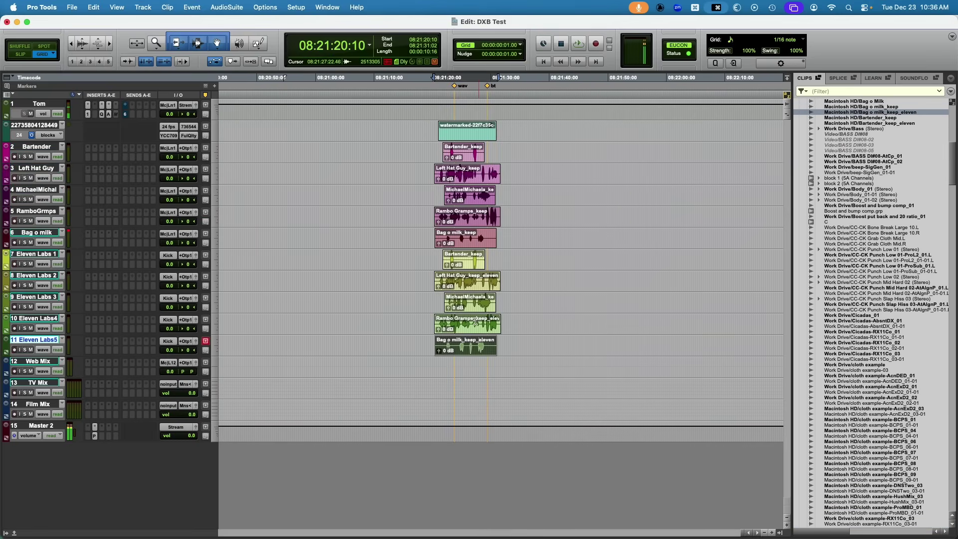
Examine the waveforms around 08:21:24:15 to compare the timing of the Eleven Labs clips with the original performances.
click(459, 322)
key(t)
key(t)
key(t)
key(t)
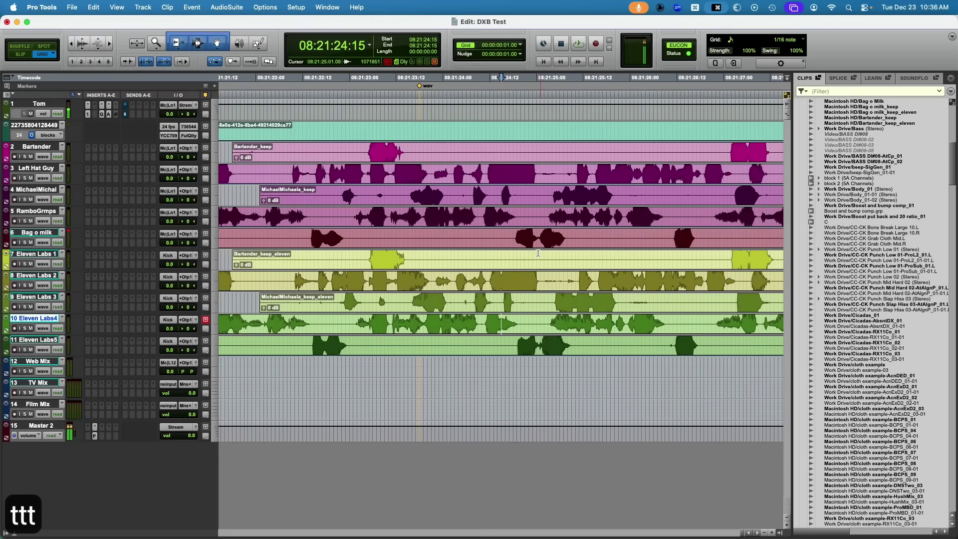
key(r)
key(r)
scroll(561, 280, right, 2)
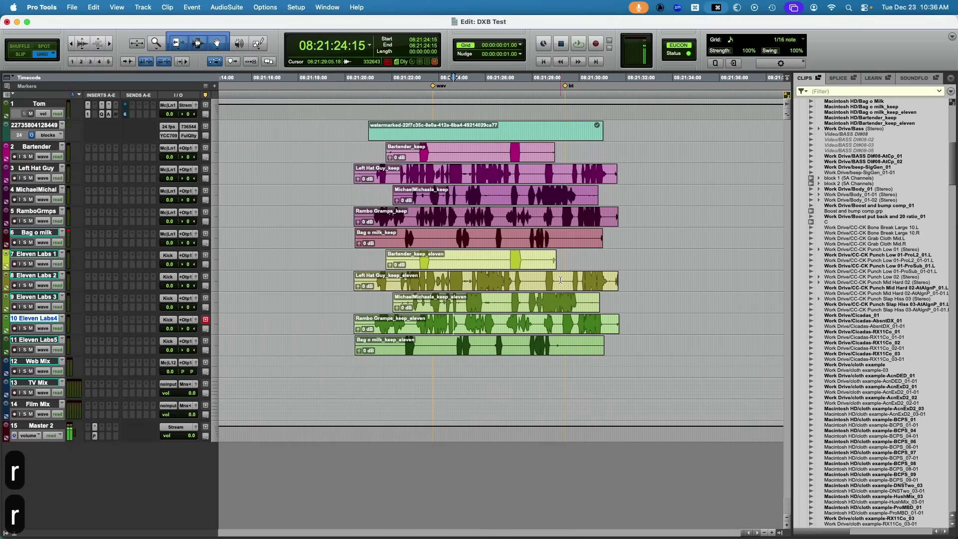
Solo the Eleven Labs 3 track, audition it, and trim the start of its MichaelMichaela clip to 08:21:22:20.
click(453, 301)
key(t)
key(t)
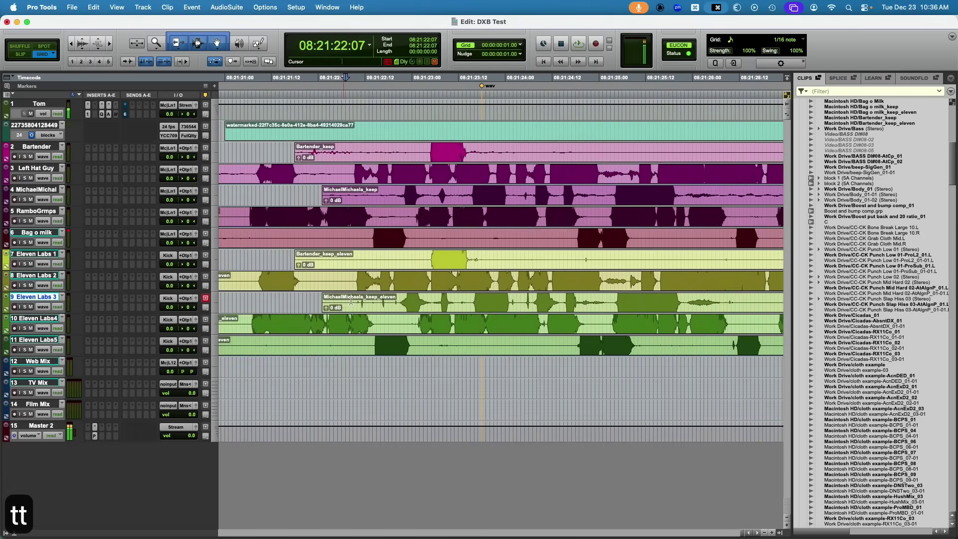
scroll(344, 299, right, 2)
key(shift+s)
key(space)
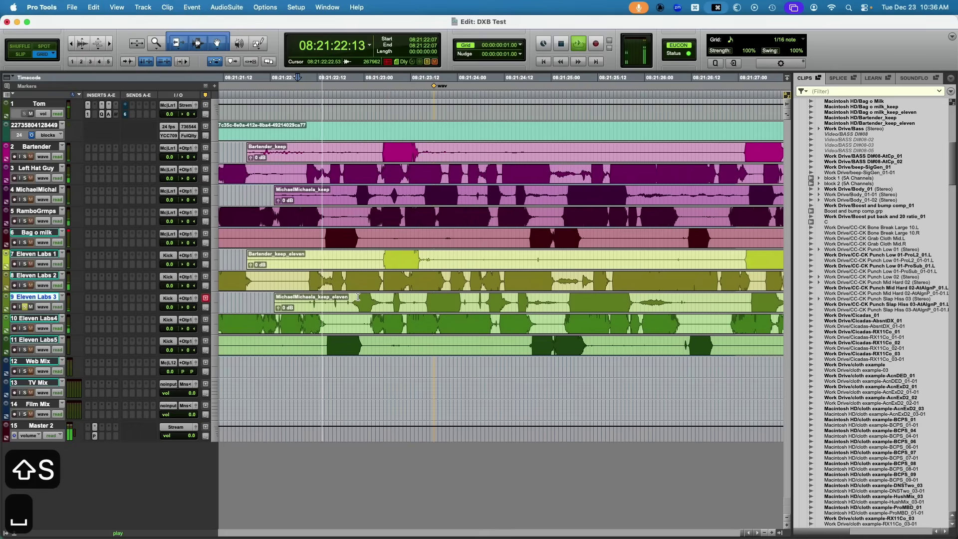
key(a)
key(space)
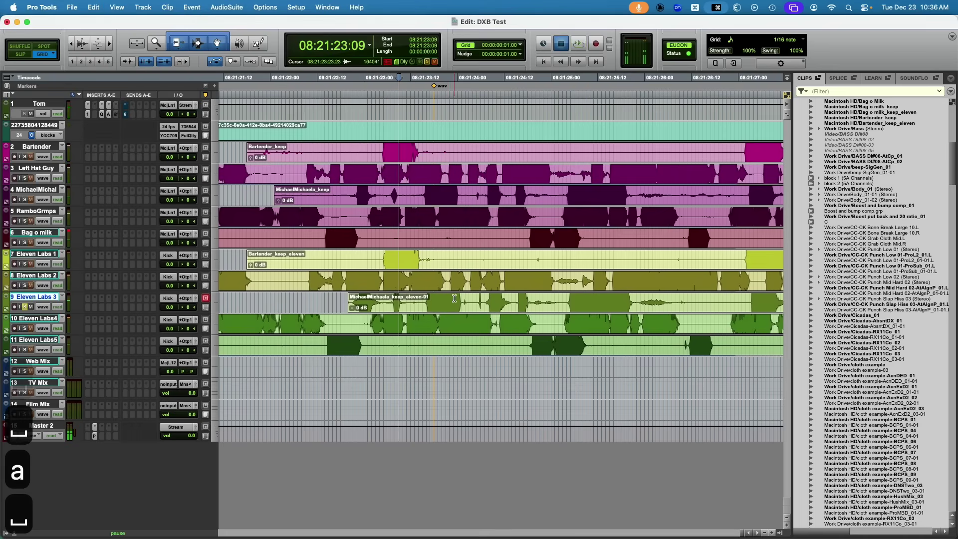
key(space)
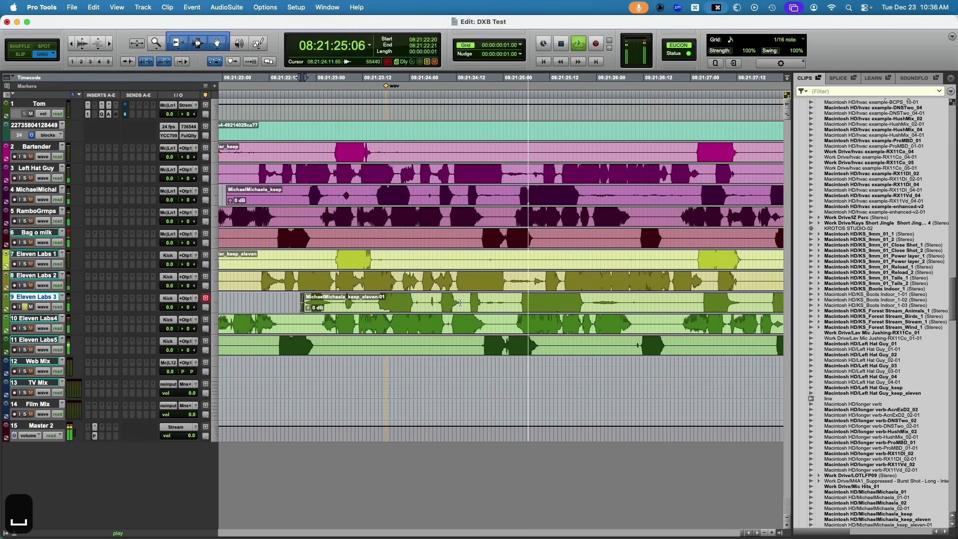
Trim the end of the MichaelMichaela clip on Eleven Labs 3 to 08:21:30:04.
key(r)
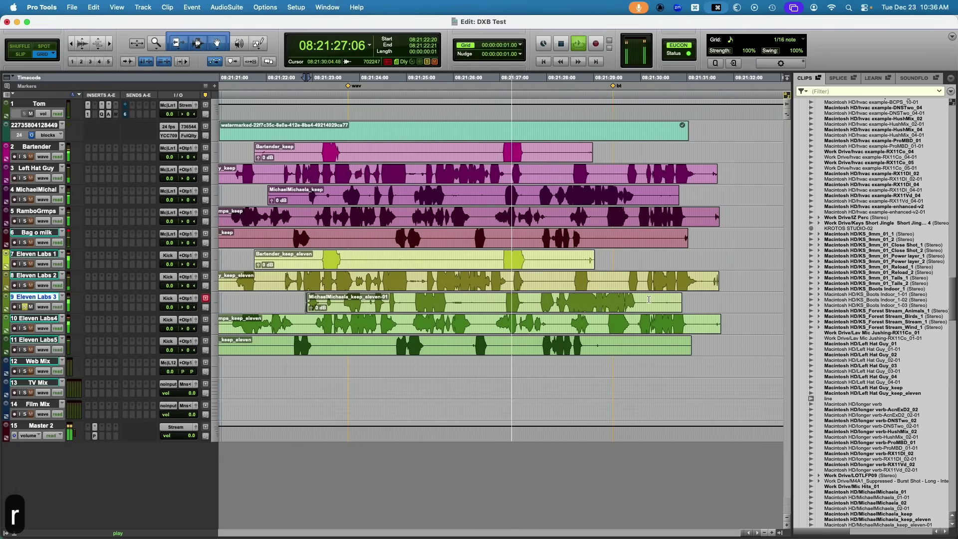
key(s)
key(space)
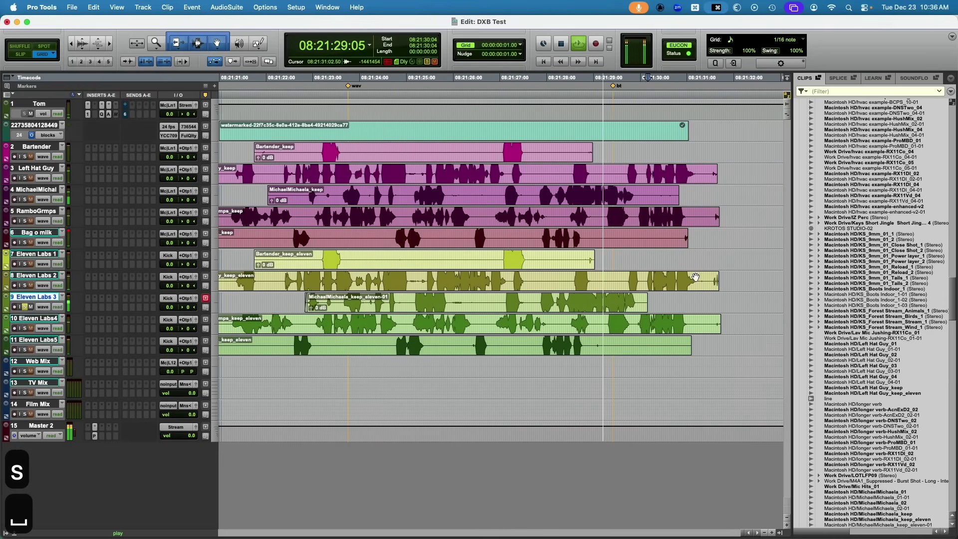
Trim the excess off the ends of the original and eleven clips for Left Hat Guy, Rambo Gramps and Bag o milk.
click(699, 279)
key(s)
click(584, 239)
key(s)
click(701, 215)
key(s)
click(703, 174)
key(s)
click(698, 324)
key(s)
click(593, 338)
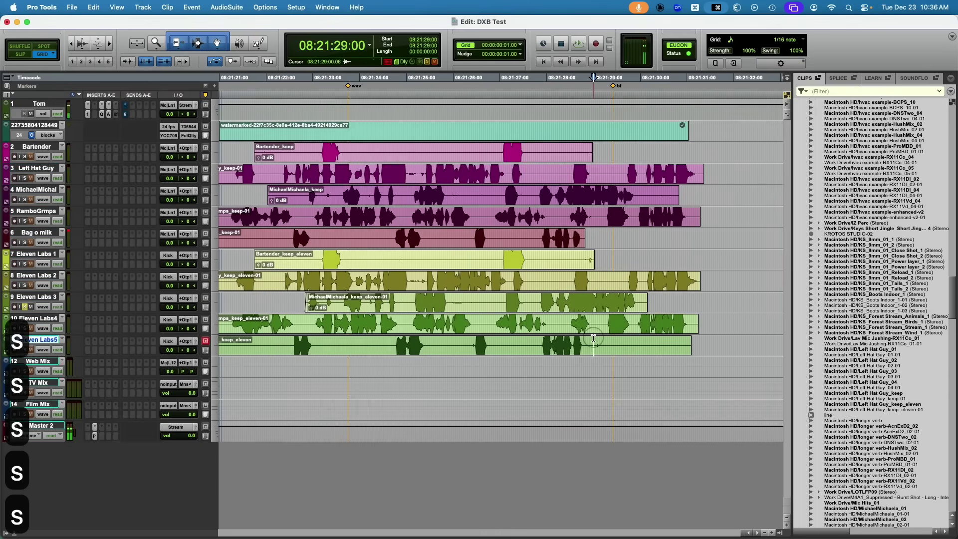
key(s)
Trim the starts of the Bag o milk, Rambo Gramps and Left Hat Guy eleven clips, starting Bag o milk at 08:21:22:09.
scroll(607, 341, left, 5)
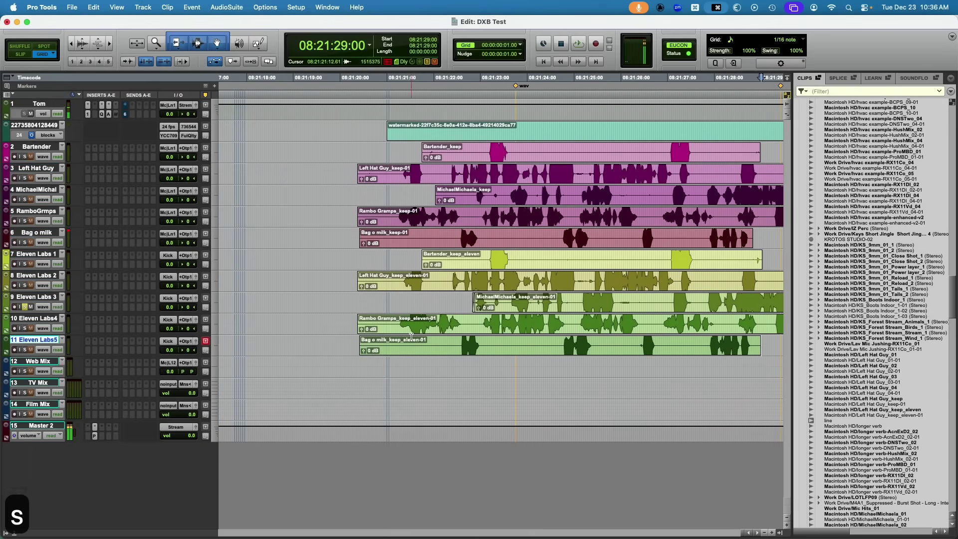
key(a)
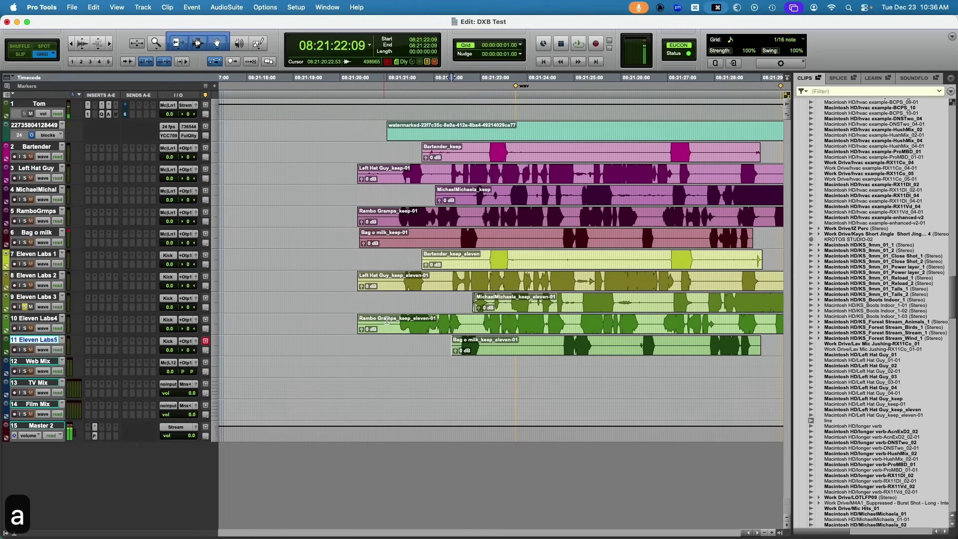
click(389, 324)
key(a)
click(400, 282)
key(a)
Trim the starts of the original Bag o milk, Rambo Gramps, Left Hat Guy, Bartender and MichaelMichaela clips close to their first words.
click(428, 234)
key(a)
click(393, 218)
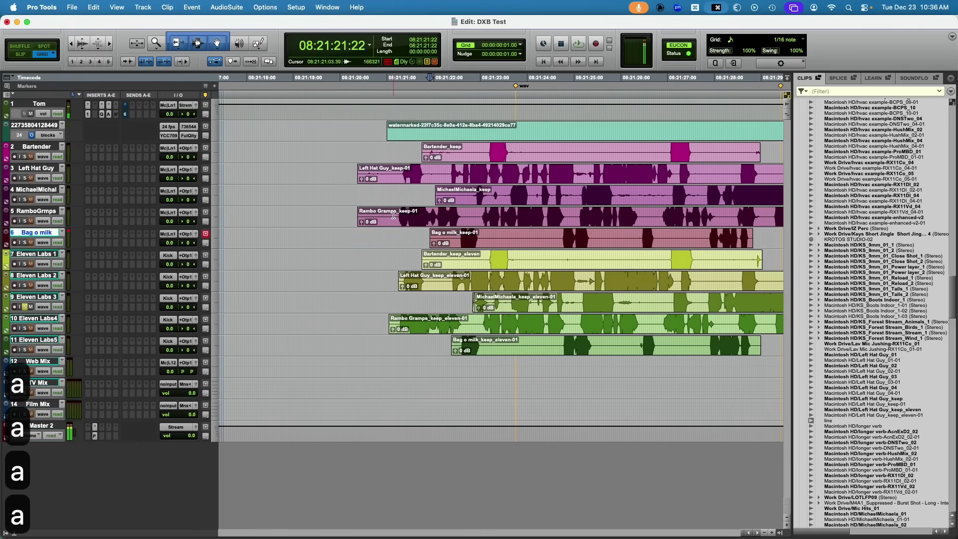
key(a)
click(397, 172)
key(a)
click(476, 148)
key(a)
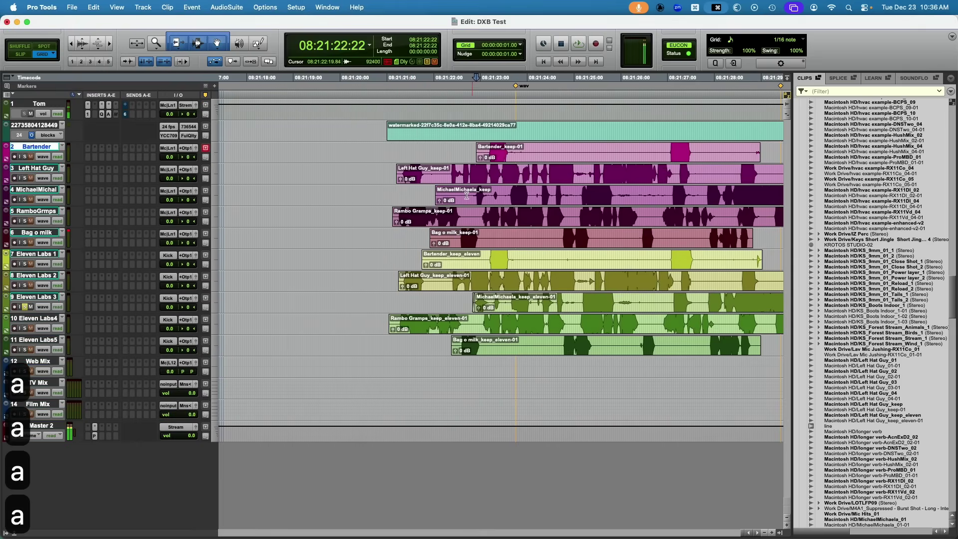
click(457, 194)
key(a)
Trim the excess off the ends of the original Bartender and MichaelMichaela clips.
scroll(628, 167, right, 5)
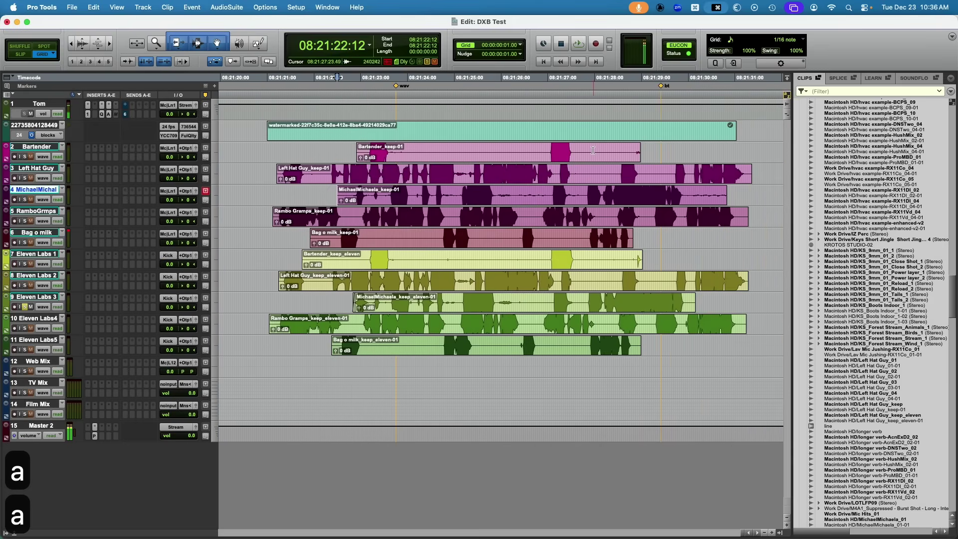
key(s)
key(shift+s)
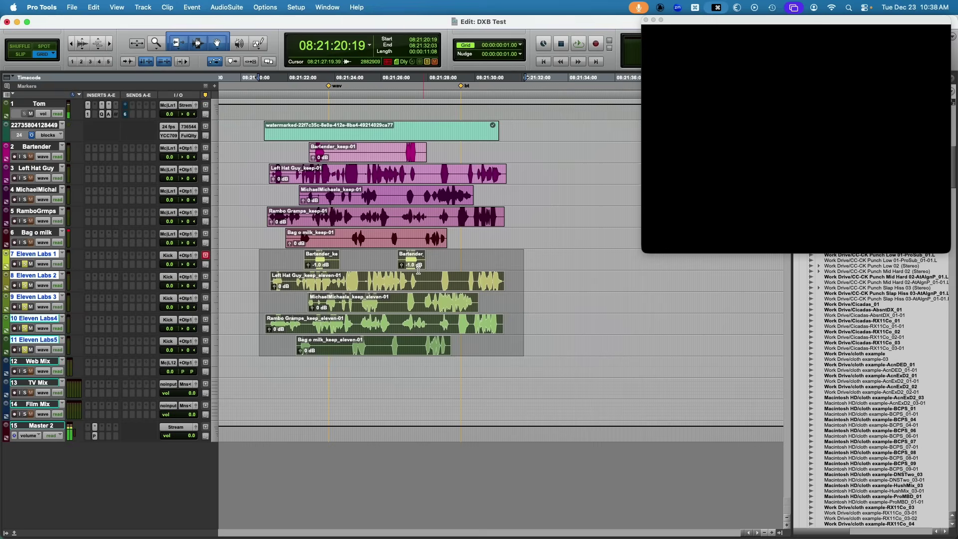
Play back the Eleven Labs clips and set the Aux 1 track's input to Bus 7 (Mono).
key(space)
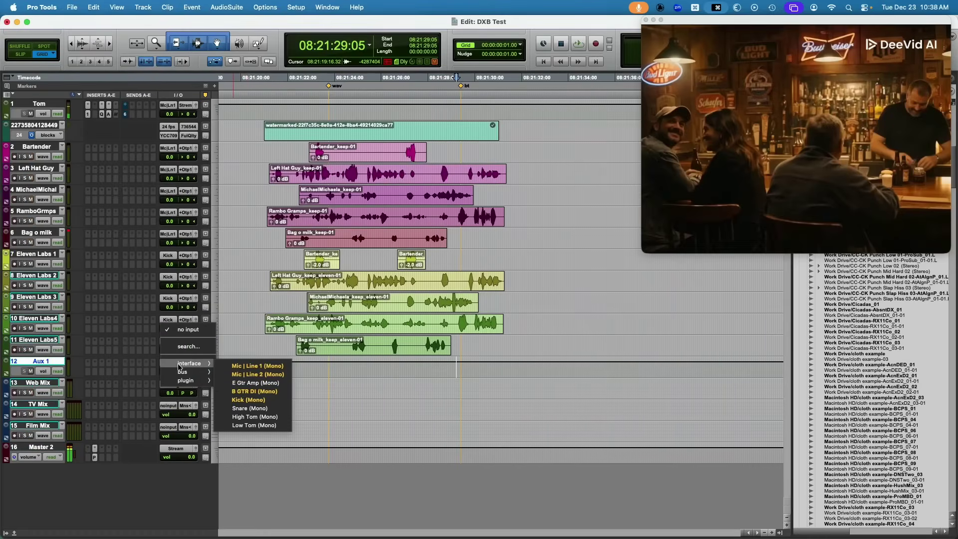
mouse_move(183, 375)
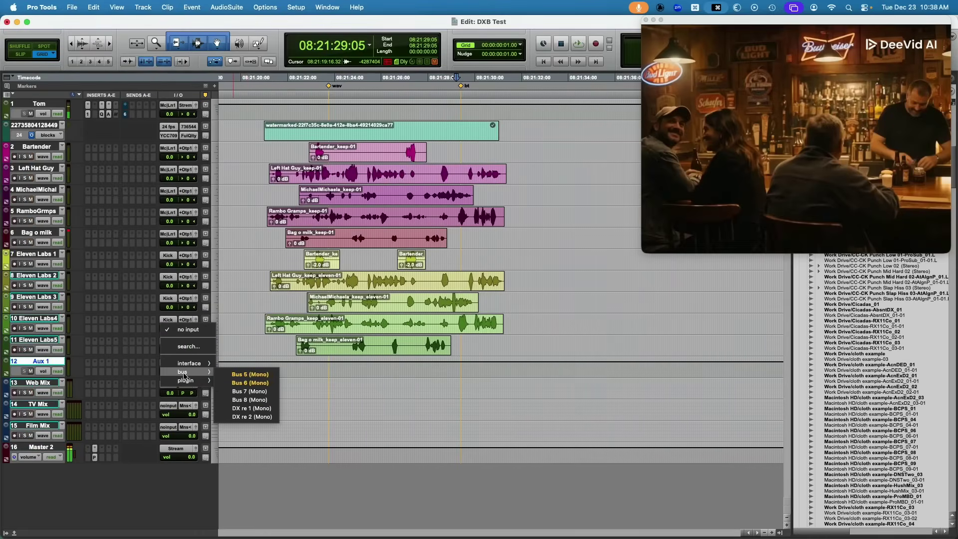
click(247, 391)
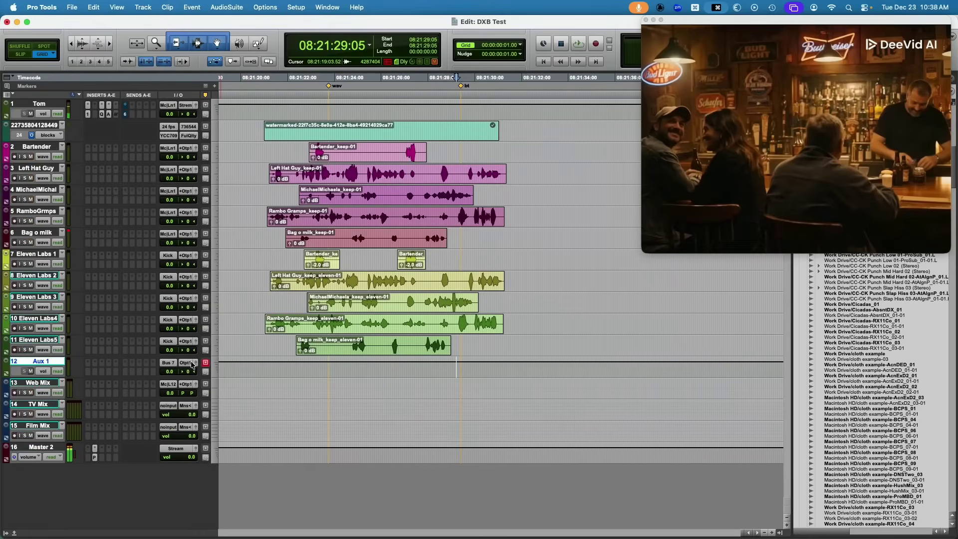
Route the outputs of the Eleven Labs 1 to 5 tracks to Bus 7 (Mono).
click(38, 341)
shift+click(48, 255)
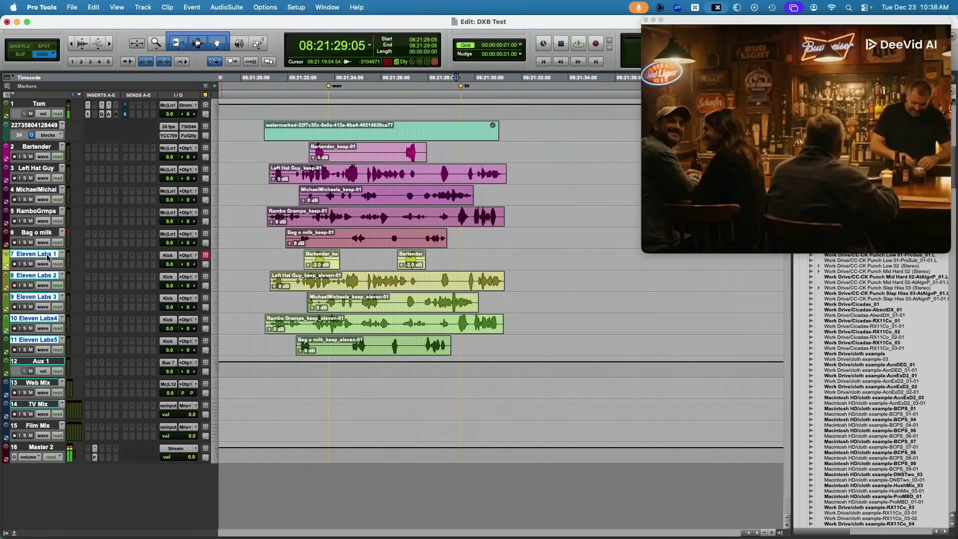
click(188, 257)
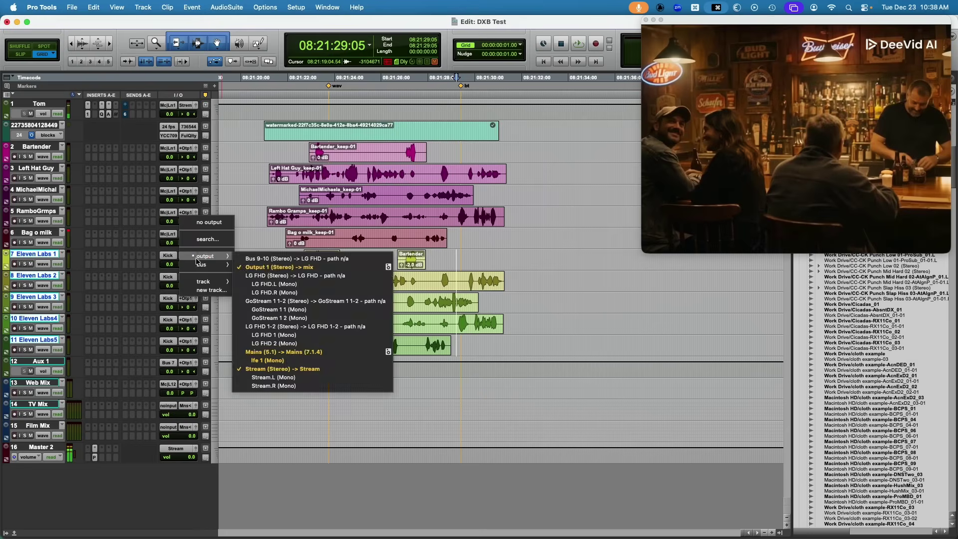
mouse_move(208, 266)
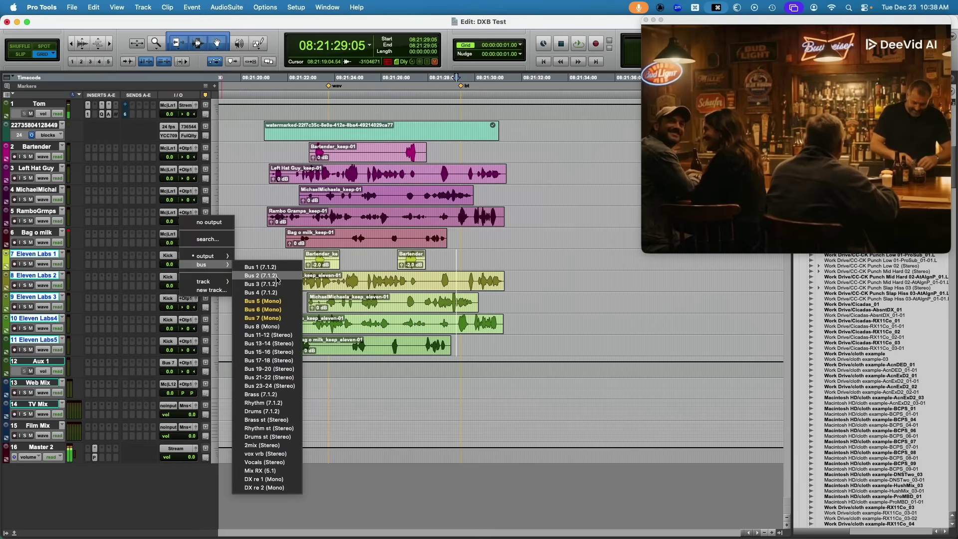
alt+shift+click(278, 320)
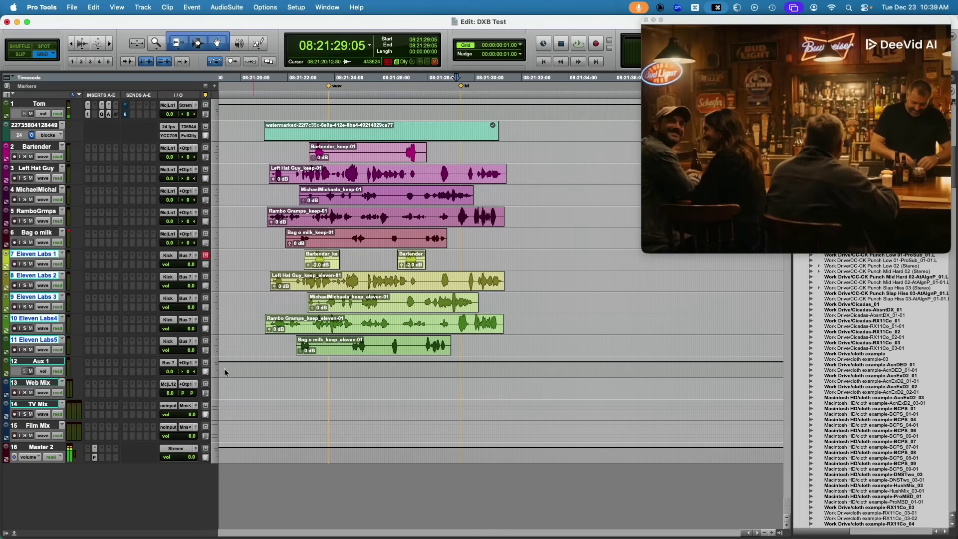
Insert an EQ3 7-Band on Aux 1 with the high-pass filter at 126.2 Hz and the low-pass filter at 8.71 kHz.
click(288, 368)
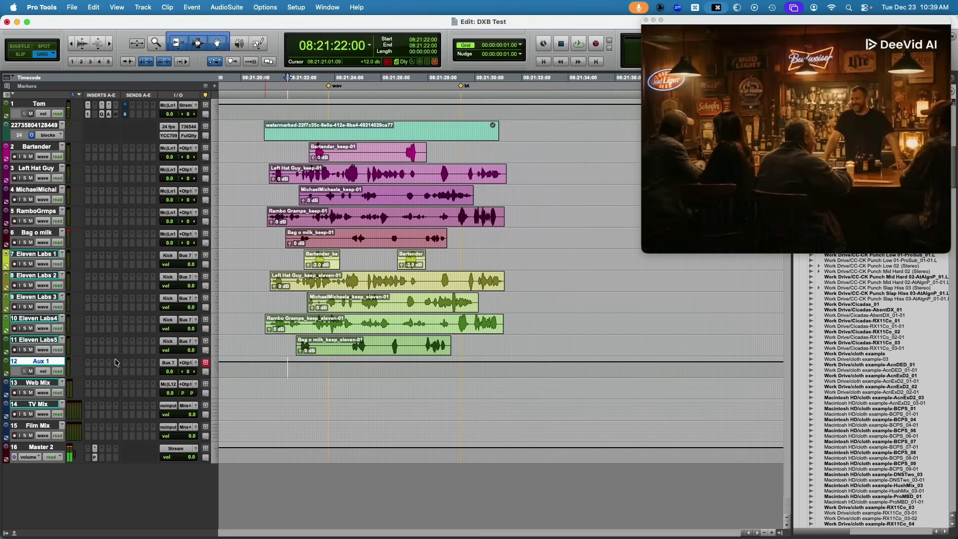
click(89, 364)
mouse_move(223, 365)
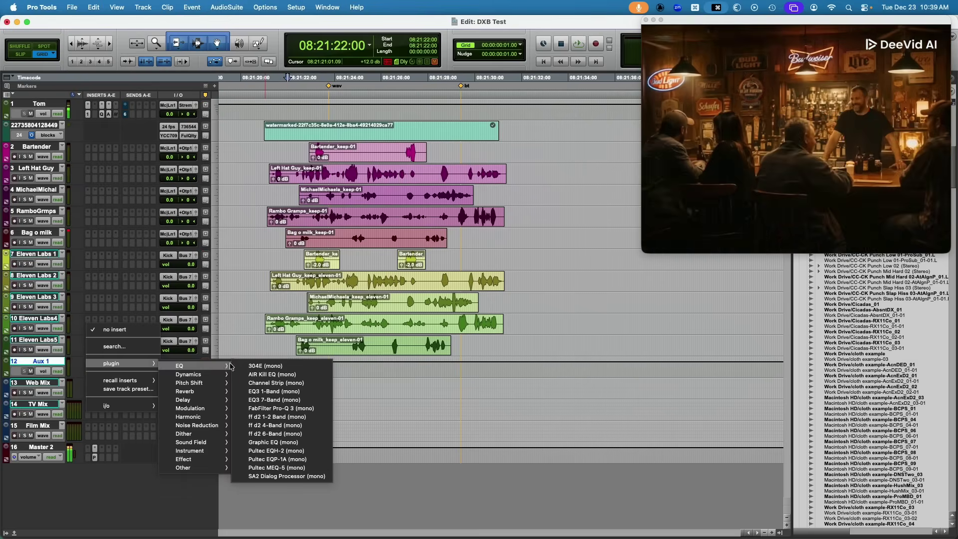
click(296, 400)
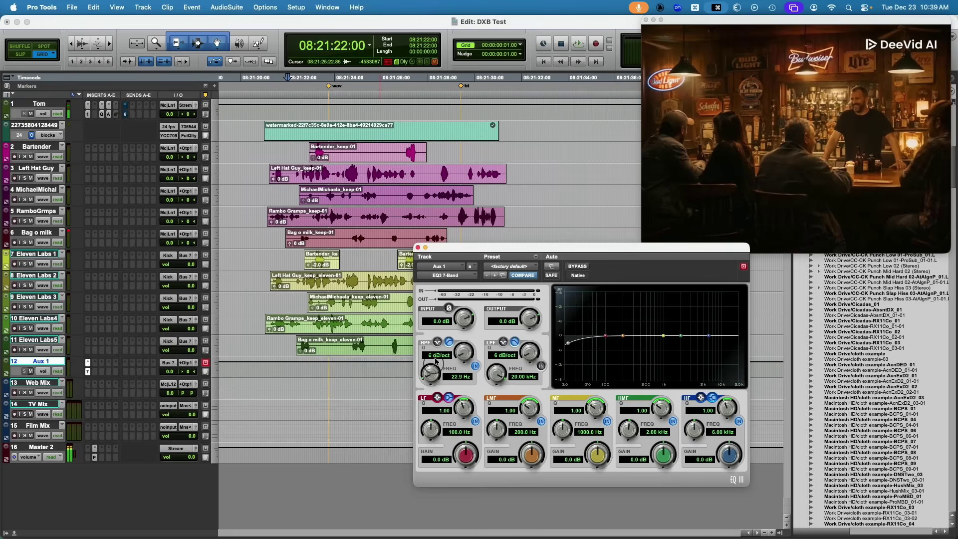
drag(435, 361, 440, 347)
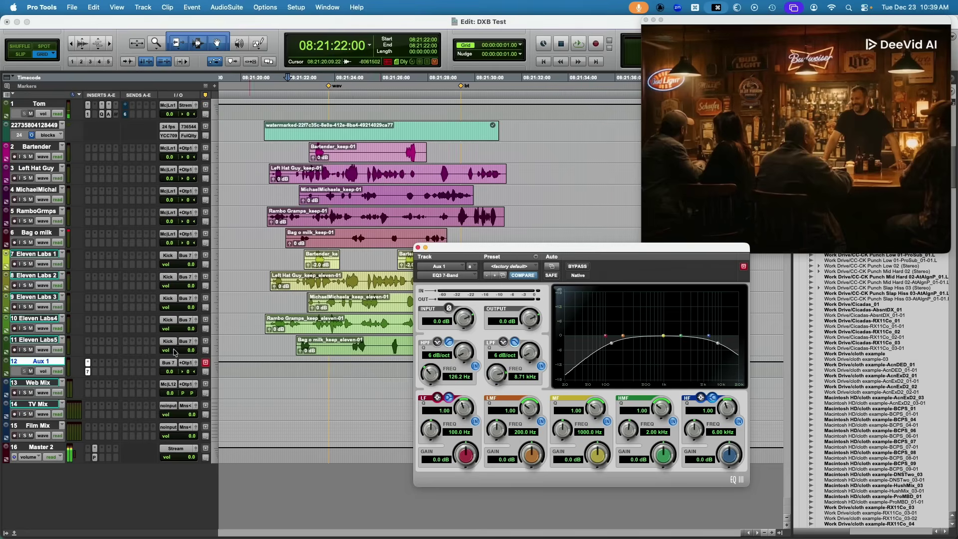
Add a ReVibe II reverb after the EQ on Aux 1, using the Medium Neutral Room 1 preset with a 50% mix.
click(95, 365)
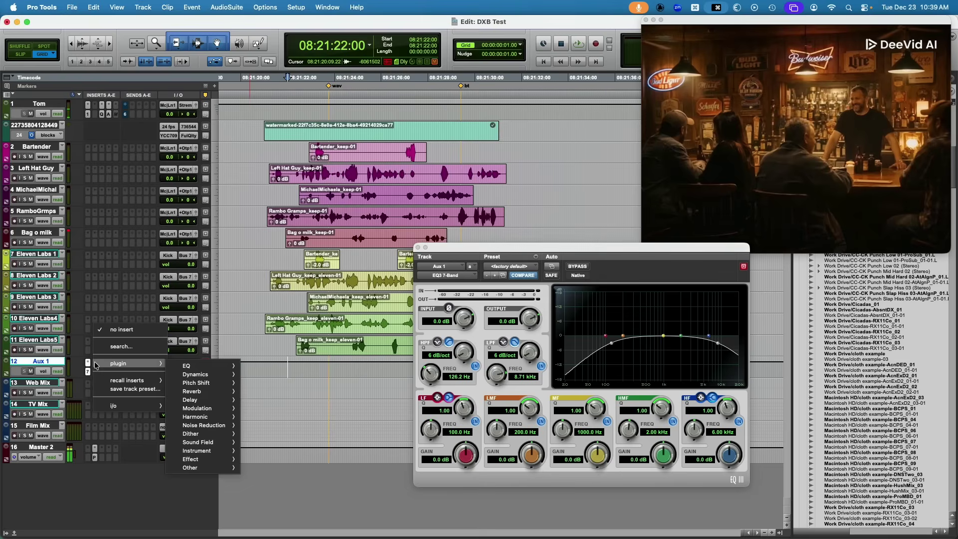
mouse_move(215, 394)
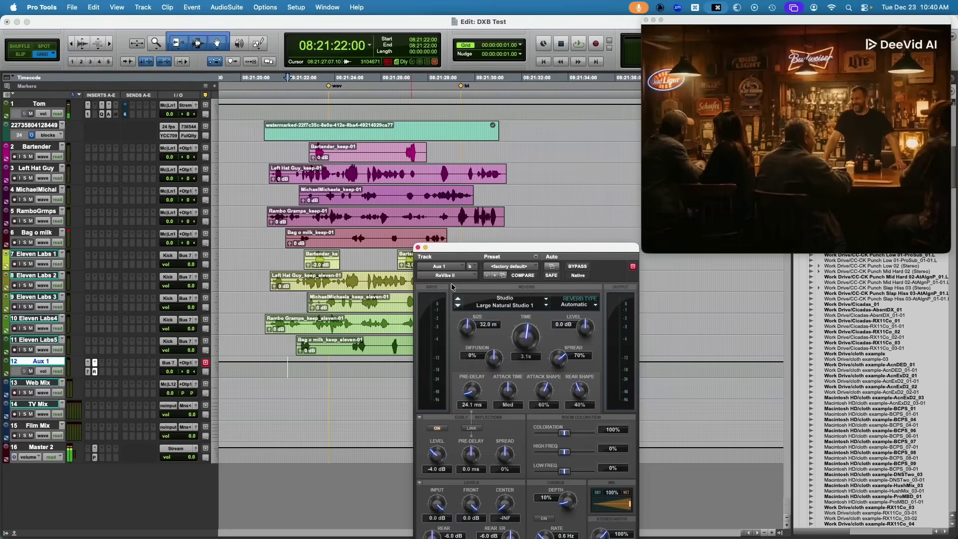
drag(493, 252, 457, 171)
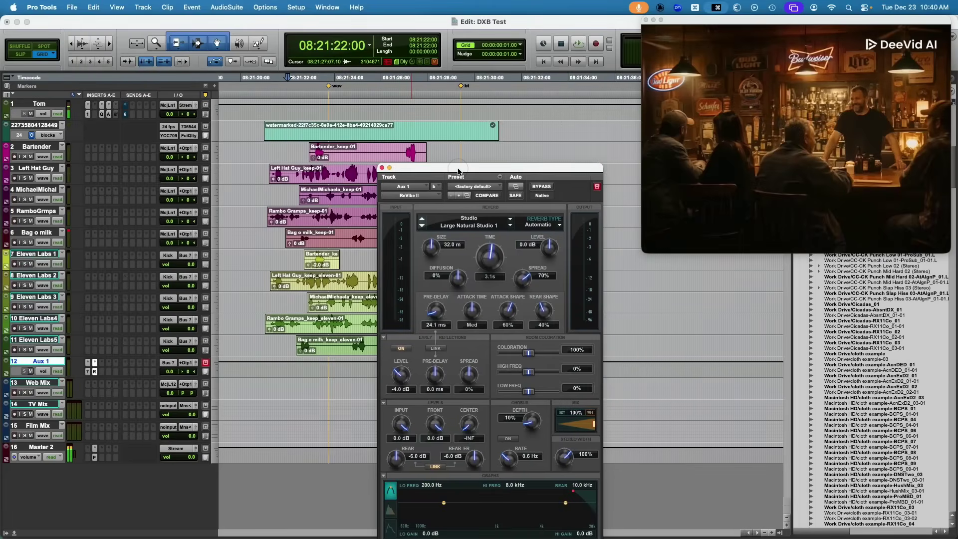
click(474, 187)
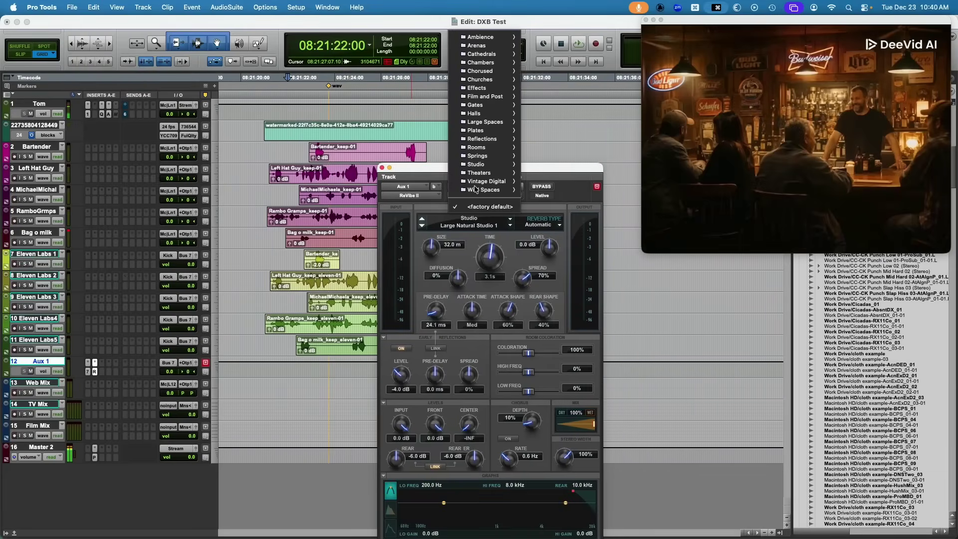
mouse_move(486, 151)
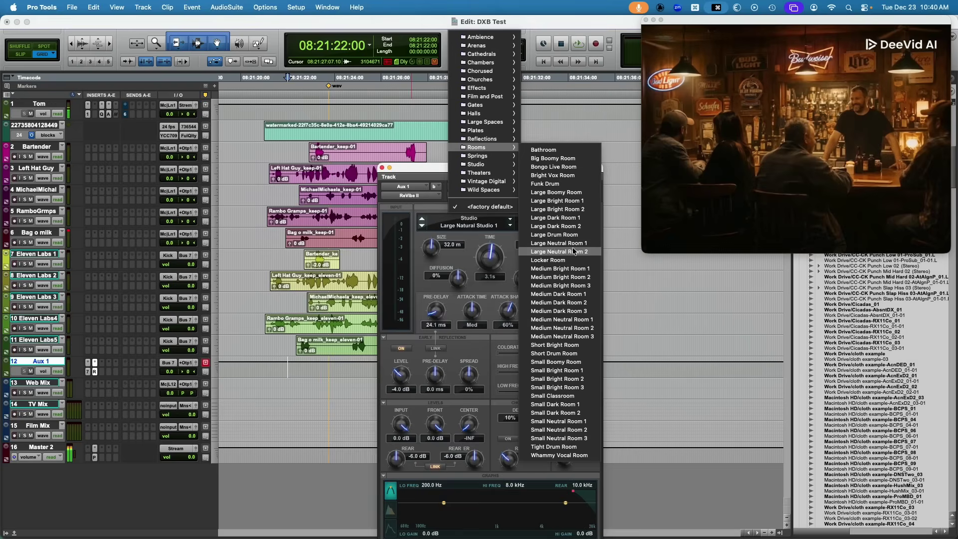
click(573, 320)
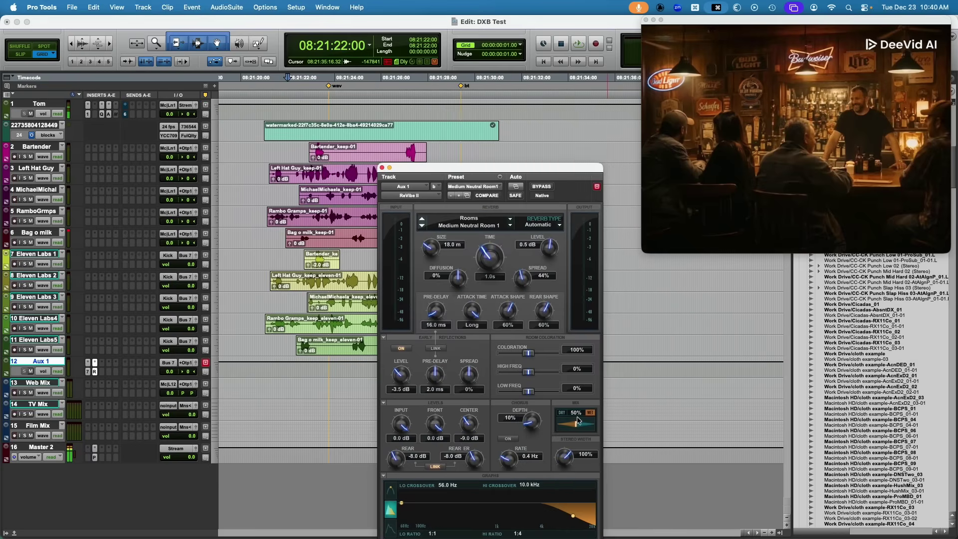
Lower the clip gain of all clips on Eleven Labs 1 to 5 to -15.5 dB.
drag(279, 257, 257, 355)
key(super+w)
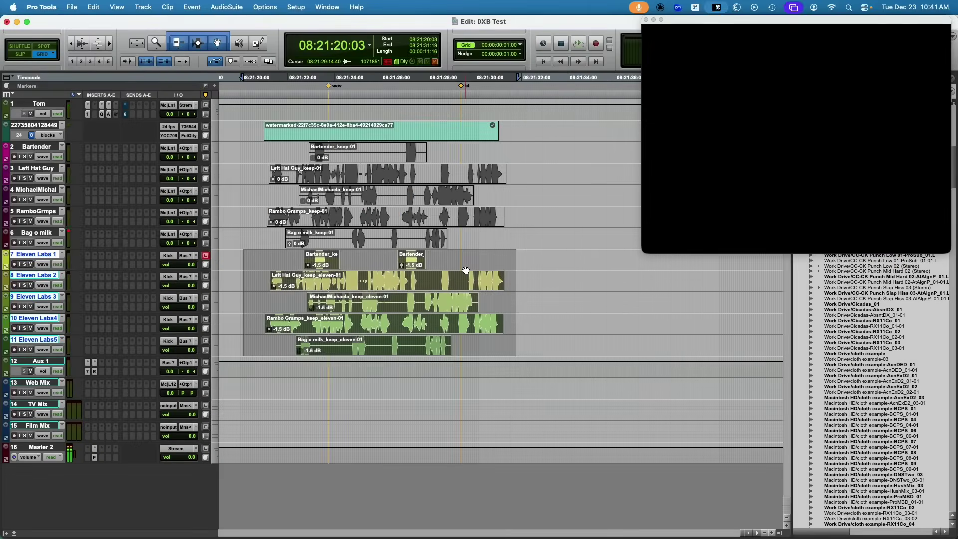
key(ctrl+shift+Down)
key(ctrl+shift+Down)
key(ctrl+shift+Down)
key(ctrl+shift+Down)
key(ctrl+shift+Down)
key(ctrl+shift+Down)
key(ctrl+shift+Down)
key(ctrl+shift+Down)
key(ctrl+shift+Down)
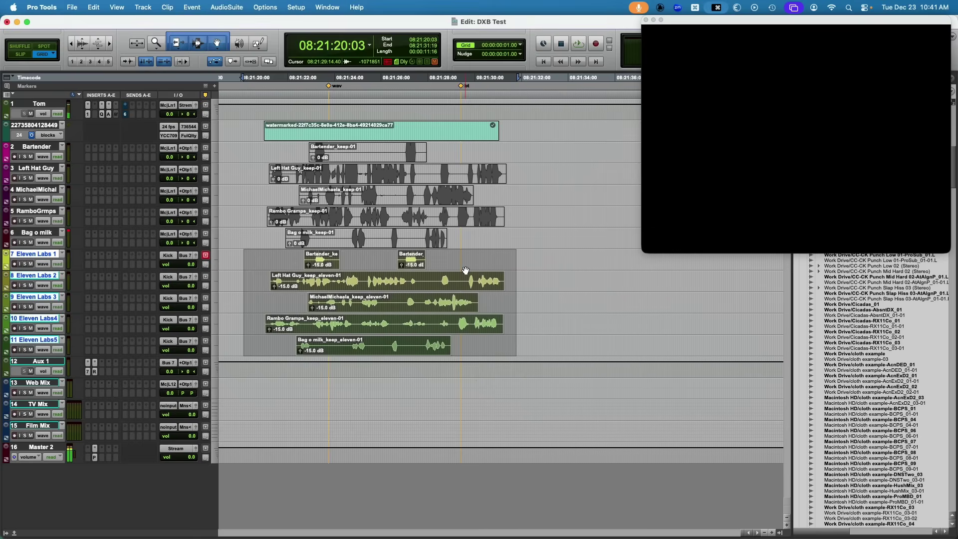
Play the scene from 08:21:21:03 to check the level of the processed AI voices against the picture.
click(283, 258)
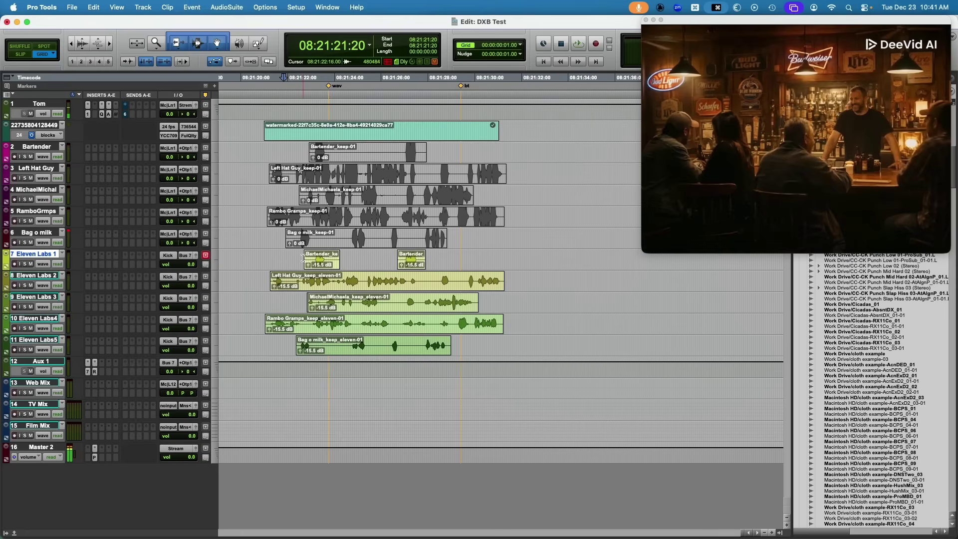
click(267, 258)
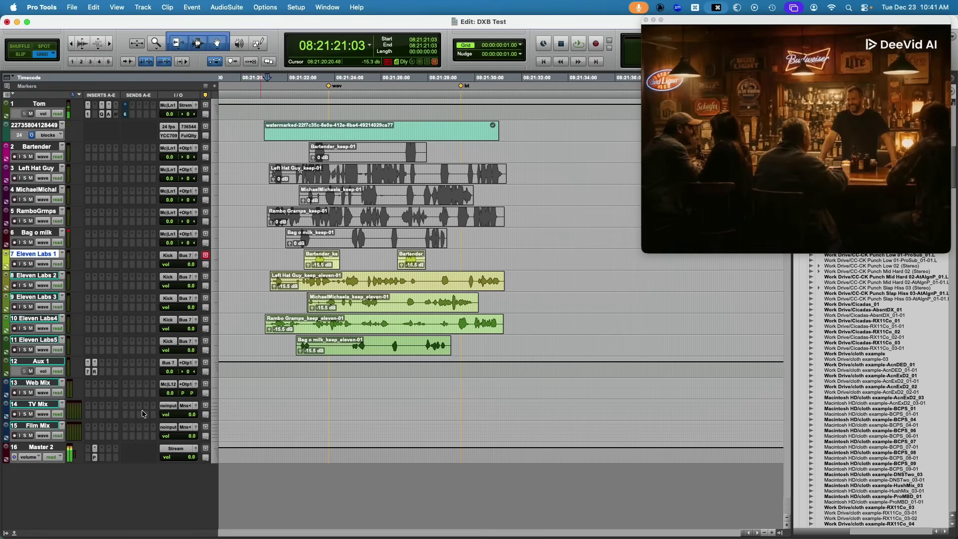
key(space)
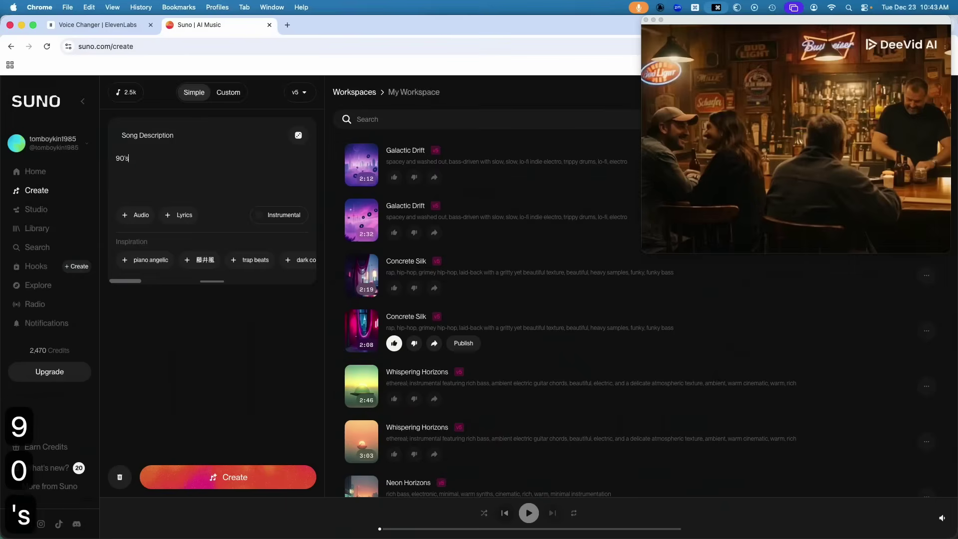
Describe the song as "90's hinky tonk country with steel guitar and lyrics about A.I. taking sound editor's jobs and enslaving humanity".
text(hinky ton)
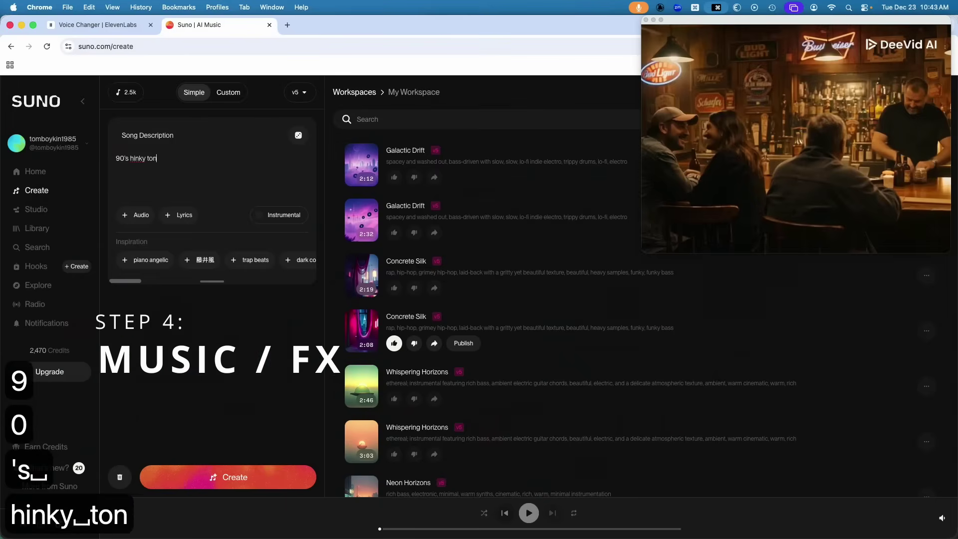
text(k country with steel guitar)
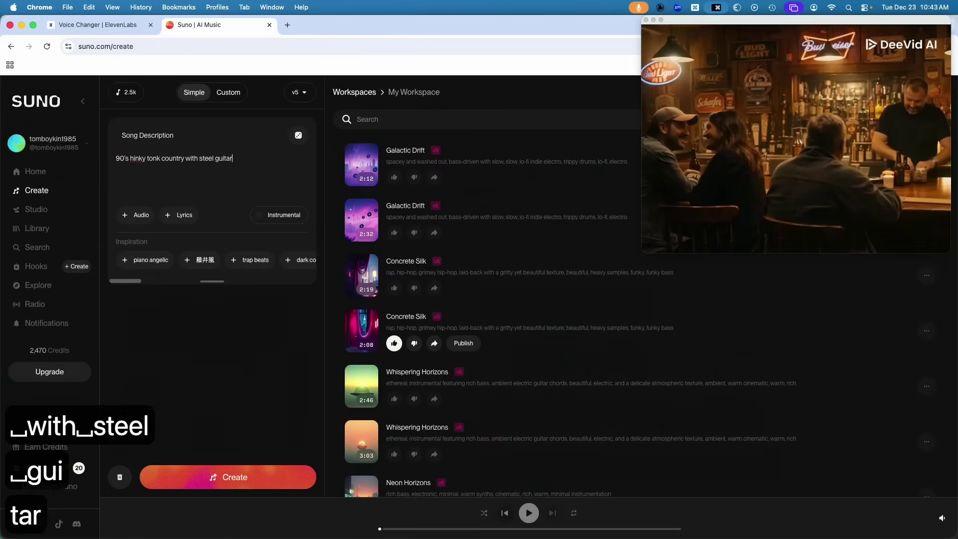
text( and l)
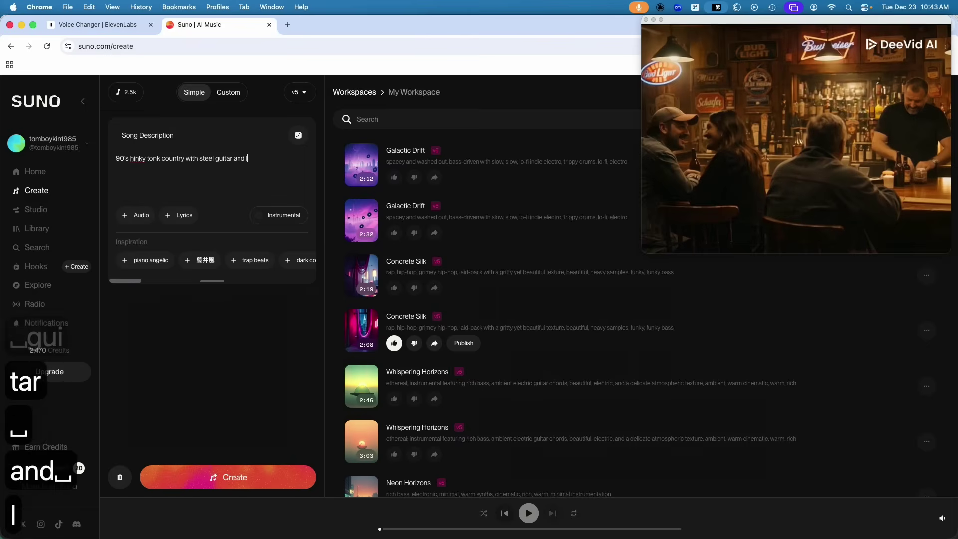
text(yrics about A.I)
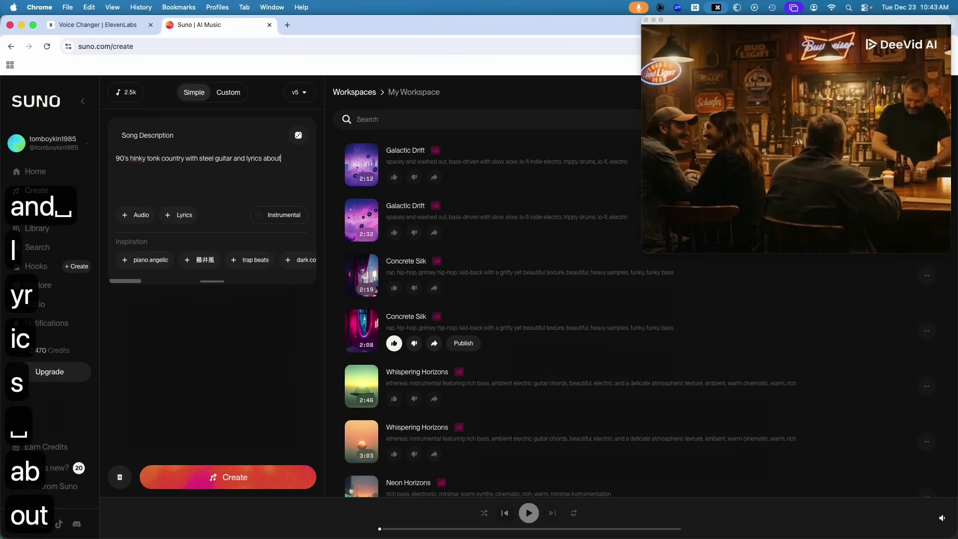
key(BackSpace)
text(I. takin)
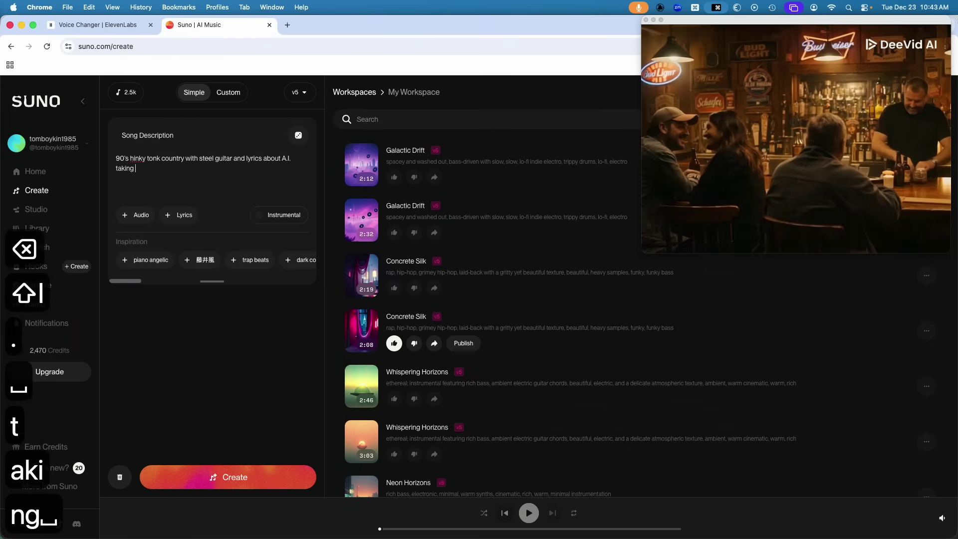
text(g sound editor's jobs and)
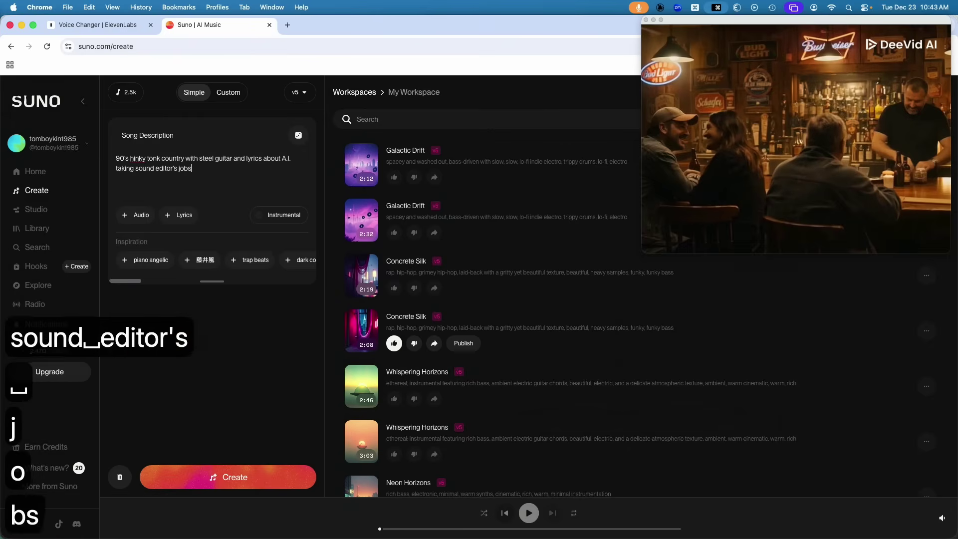
text( enslaving humanit)
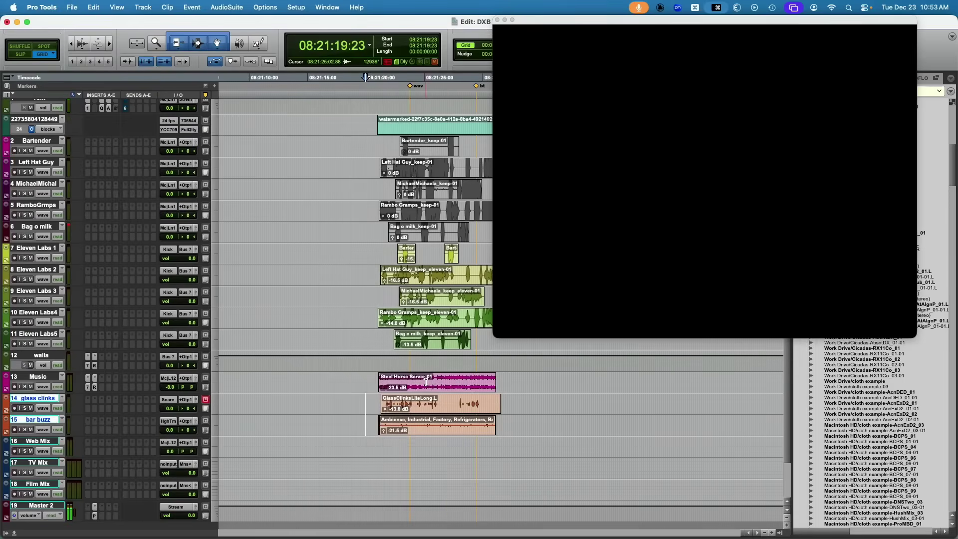
Switch to Pro Tools, go through the Music, glass clinks and bar buzz clips, and lower the glass clinks clip gain to -14.5 dB.
click(426, 382)
click(425, 411)
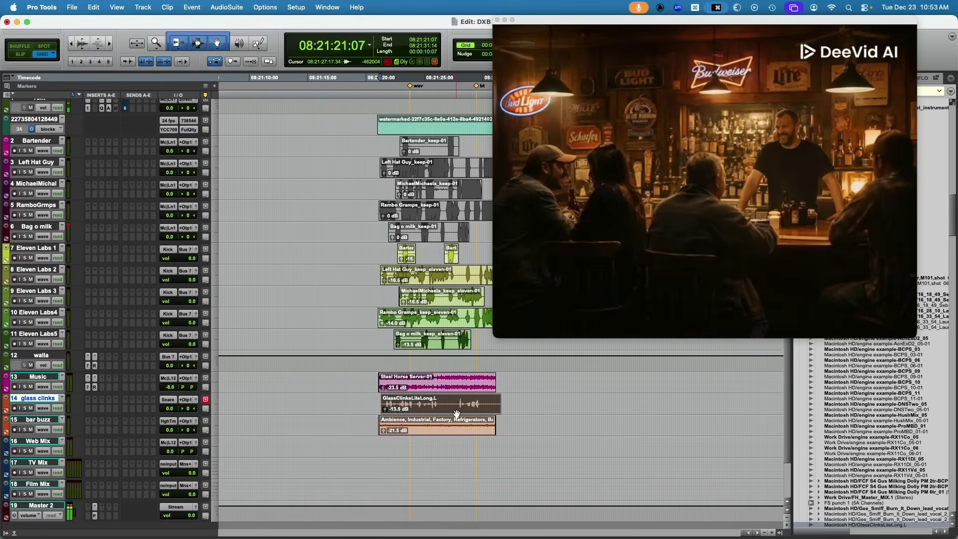
click(426, 424)
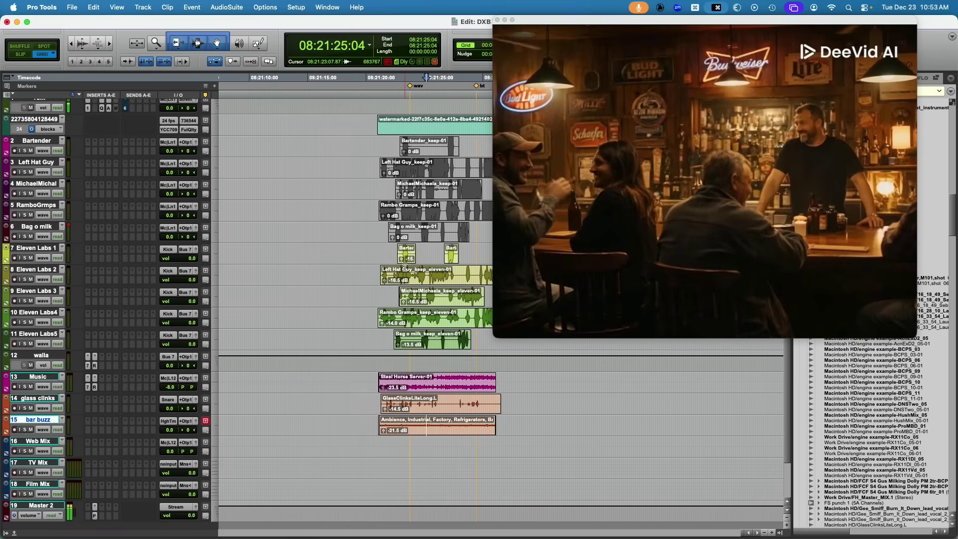
Set the playback start to 08:21:20:08 on the Eleven Labs 1 track, just ahead of the bar scene's clips.
scroll(404, 268, down, 2)
scroll(392, 252, up, 2)
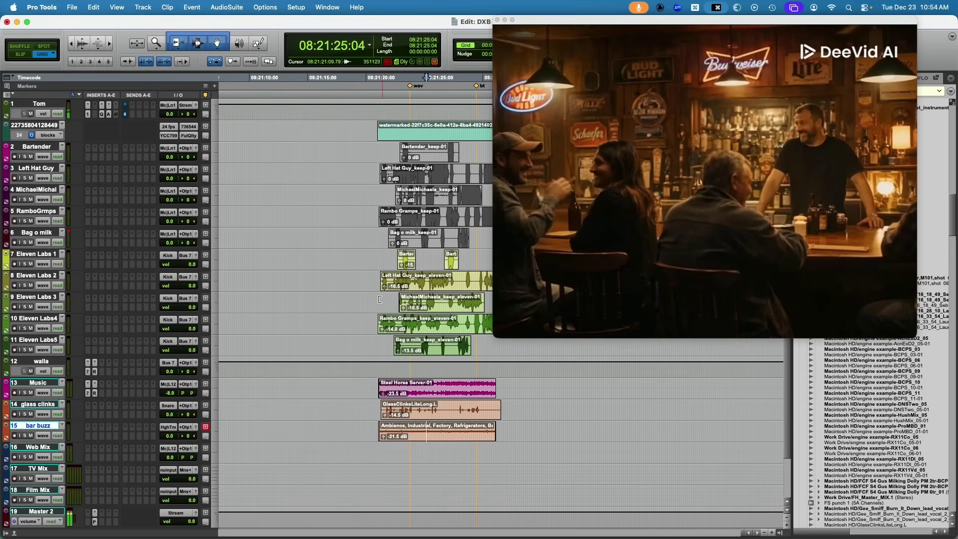
click(369, 256)
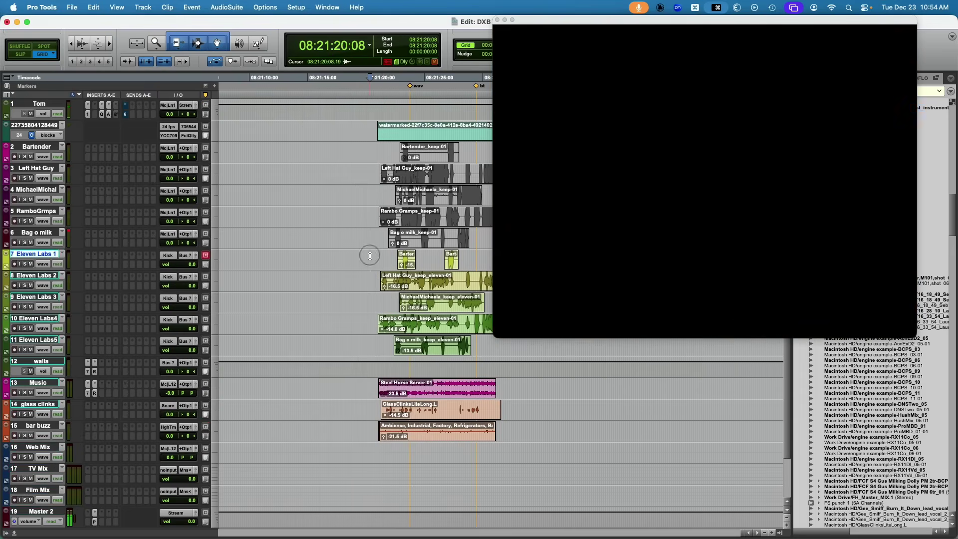